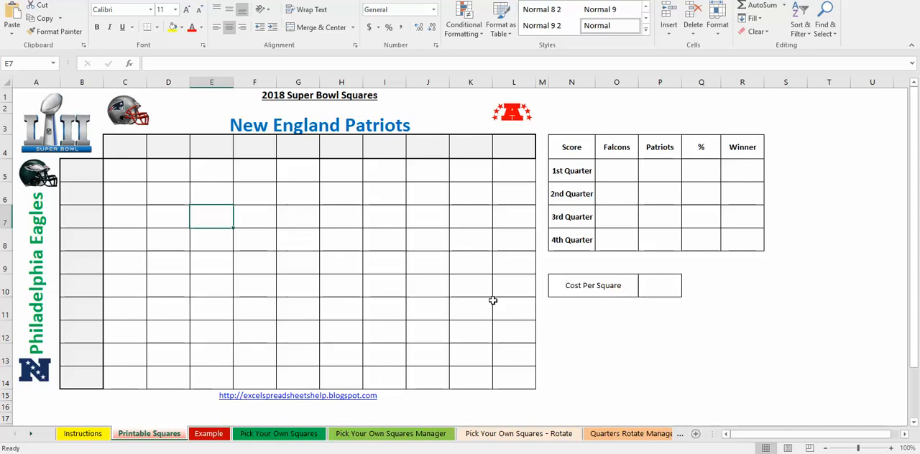
- Look over the Example sheet's filled-in squares grid and the Pick Your Own Squares sheet
click(633, 340)
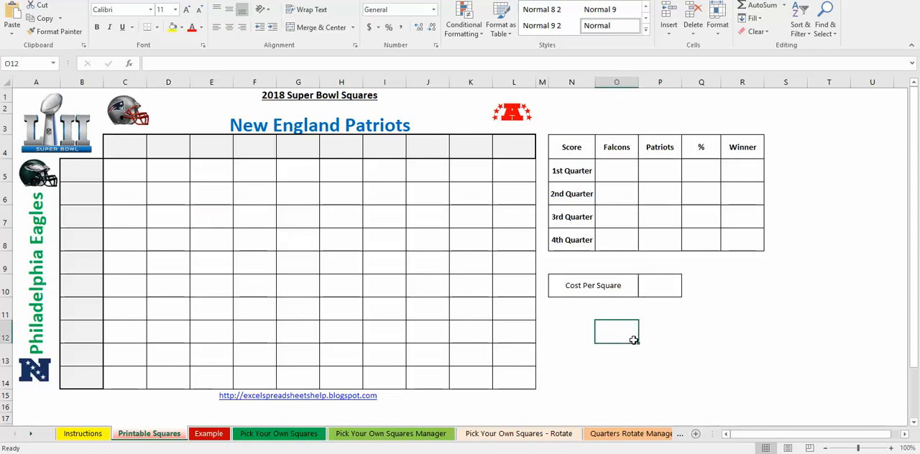
click(208, 435)
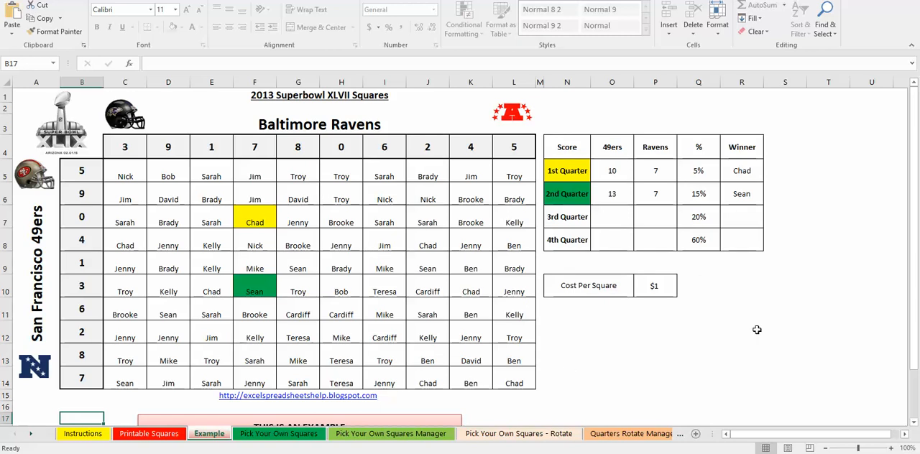
click(280, 434)
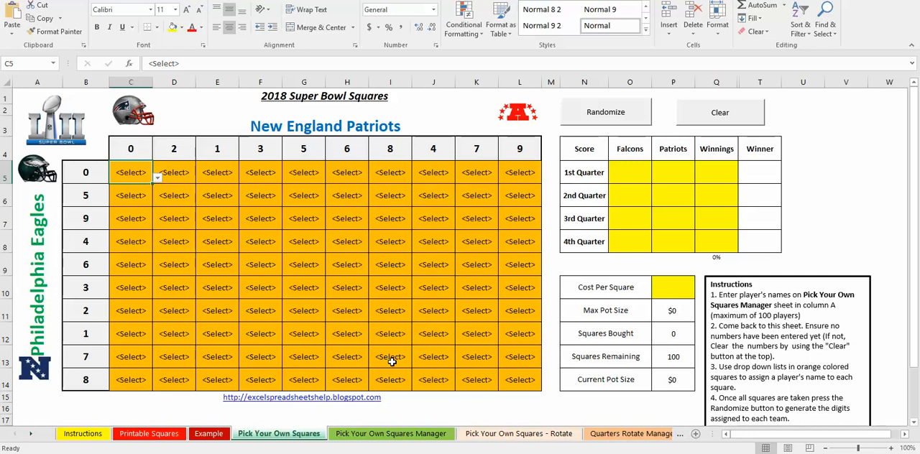
- Enter three players' names in cells A5 to A7 of the Pick Your Own Squares Manager sheet
click(391, 434)
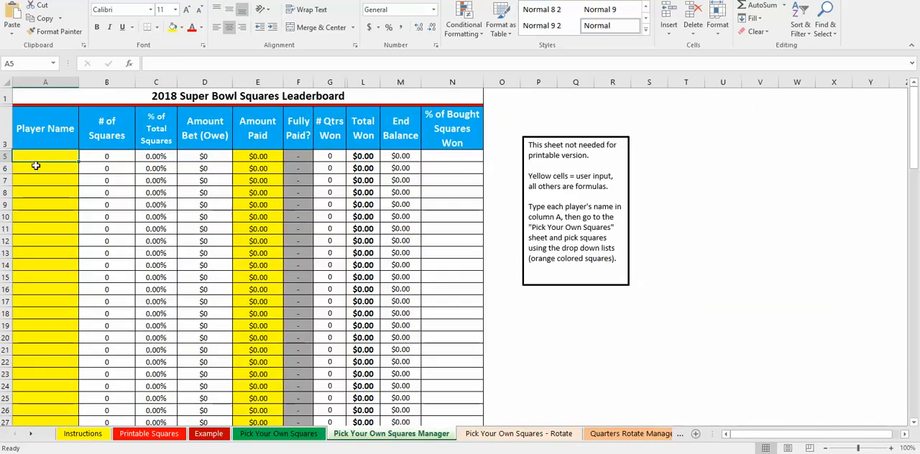
text(Ni)
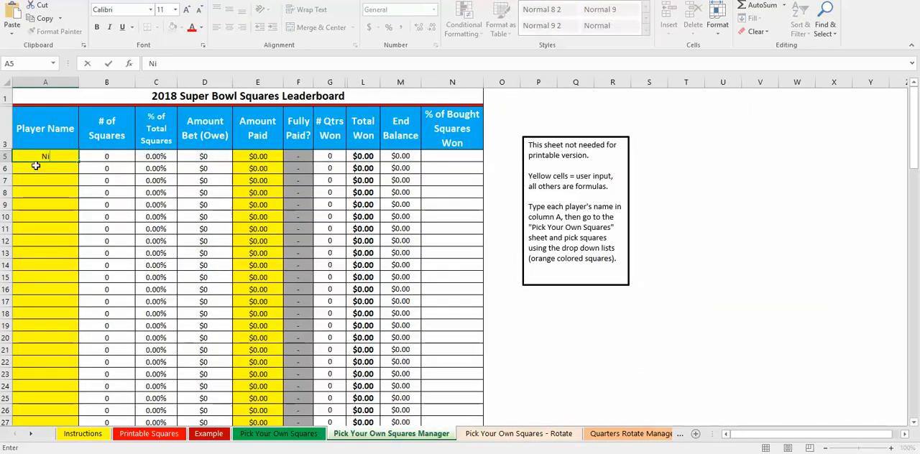
text(ck)
key(Return)
text(bob)
key(Return)
text(han solo)
key(Return)
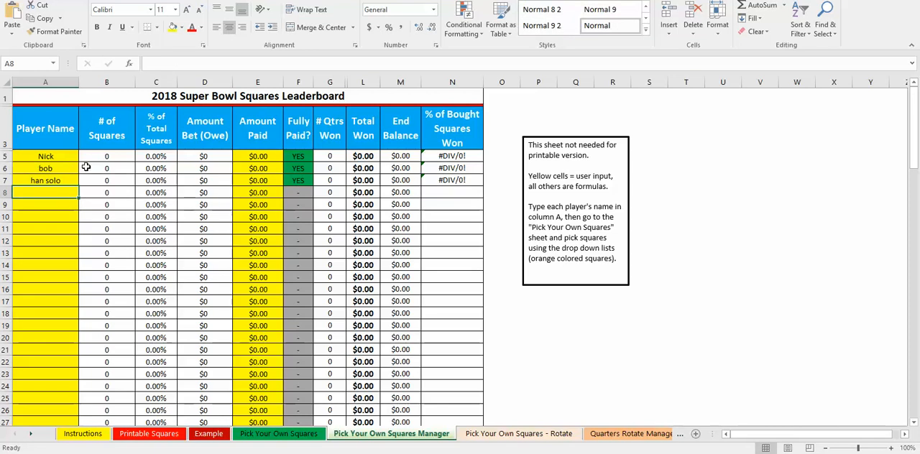
- Clear the team digits on the Pick Your Own Squares sheet and assign the first player to squares C5 through C9
click(314, 435)
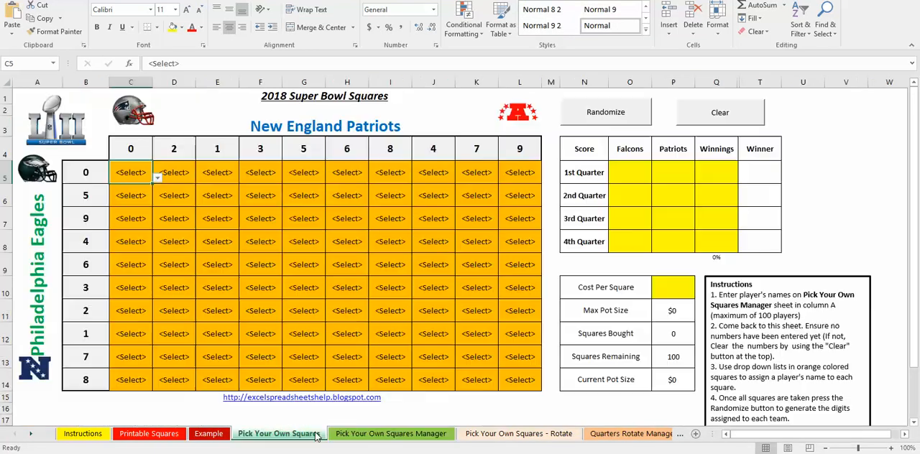
click(674, 117)
click(156, 179)
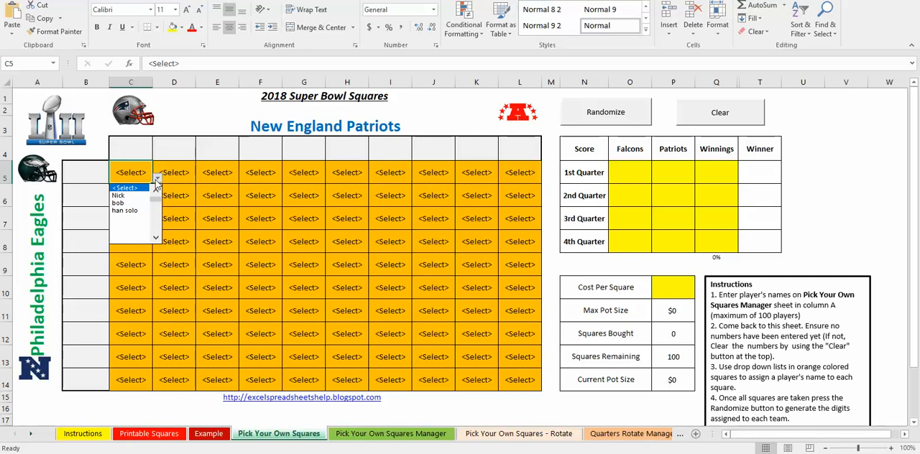
click(136, 196)
drag(152, 184, 151, 276)
- Assign the second player to squares E6 through E10 of the grid
click(231, 196)
click(244, 202)
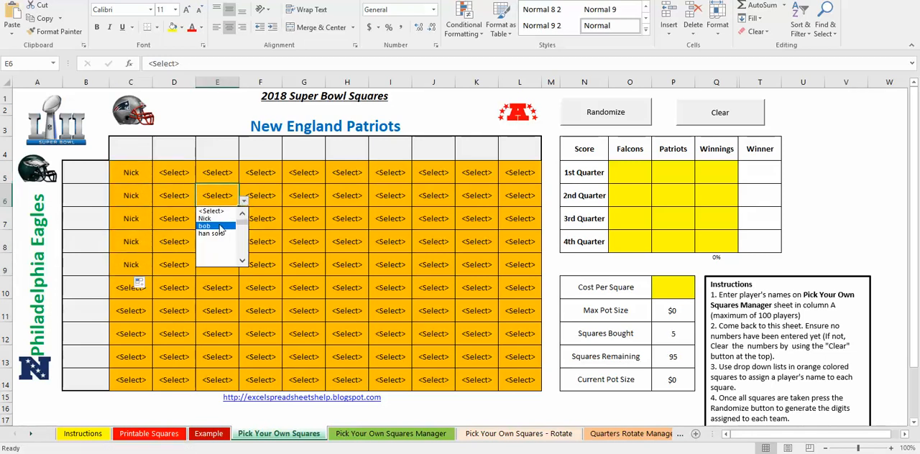
click(222, 226)
drag(239, 207, 245, 288)
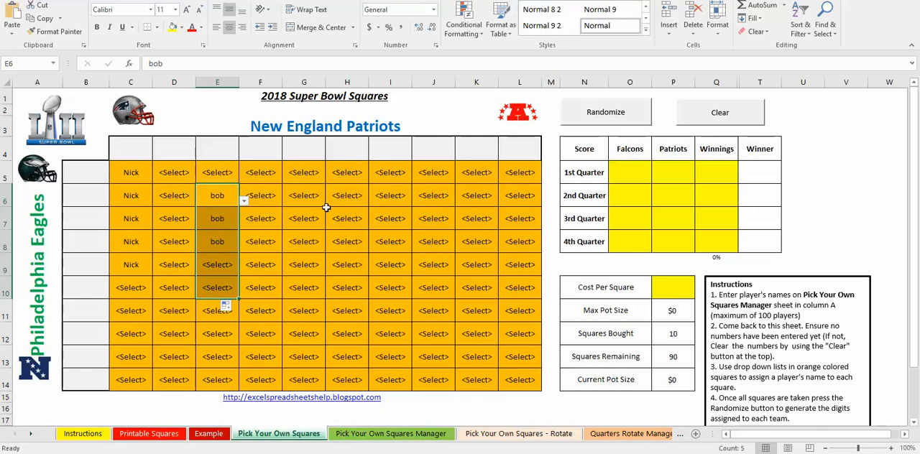
- Assign the third player to squares G6 through G13 and randomize the digits for both teams
click(324, 204)
click(330, 202)
click(310, 236)
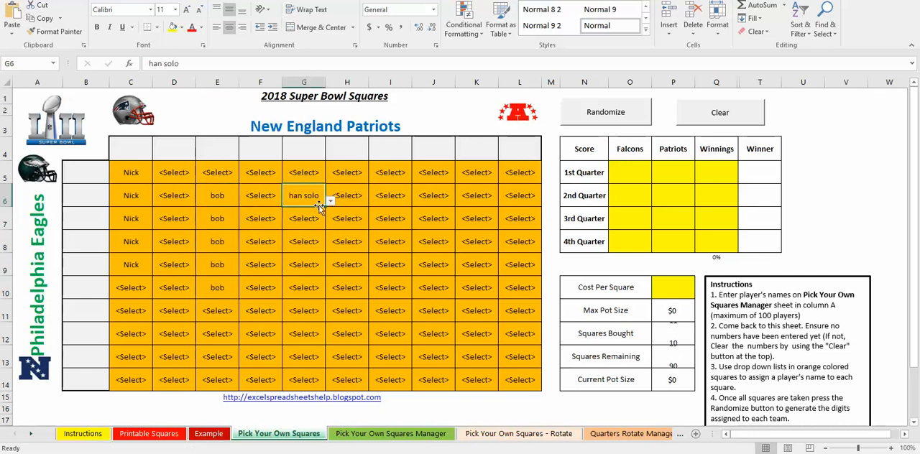
drag(324, 205, 323, 356)
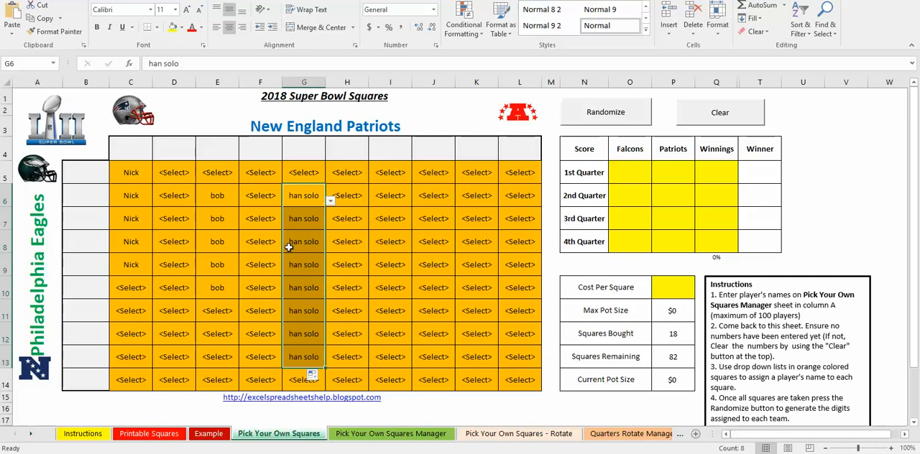
click(612, 115)
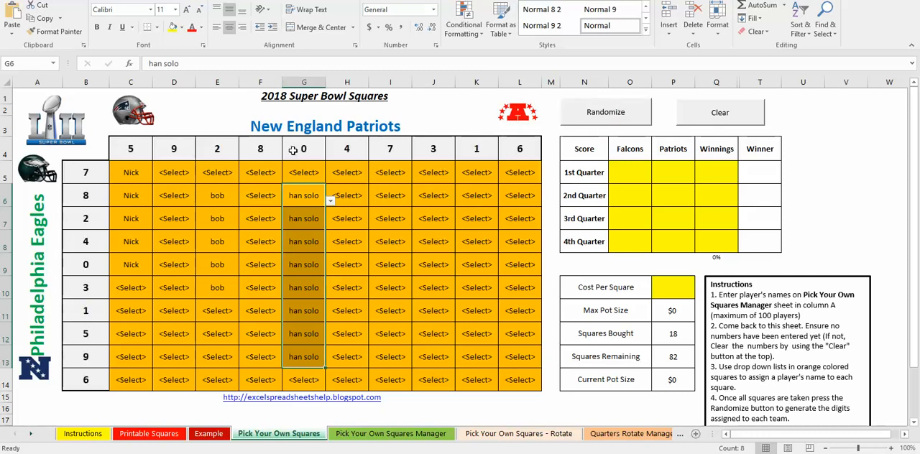
- Enter a 1st Quarter score of 5 for the Falcons and 2 for the Patriots
click(643, 175)
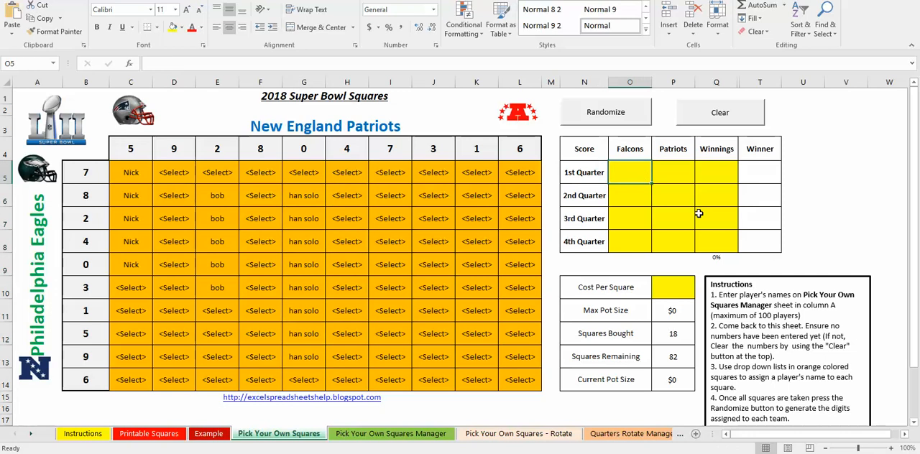
text(5)
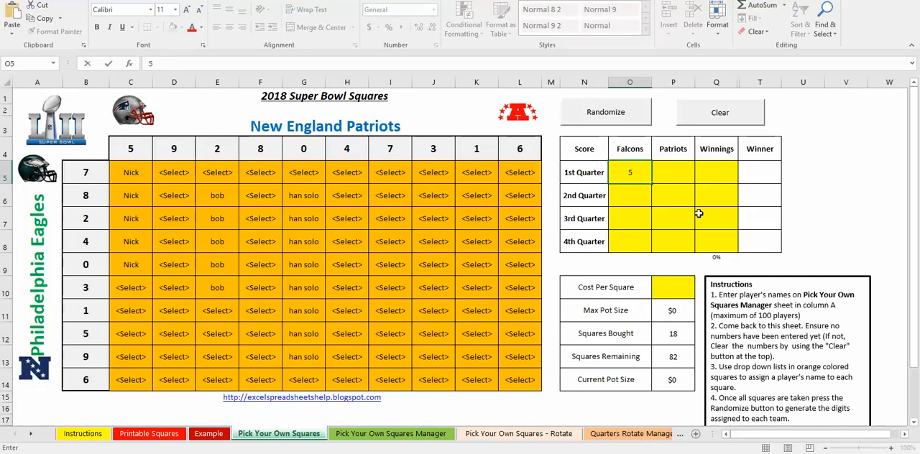
key(Tab)
text(2)
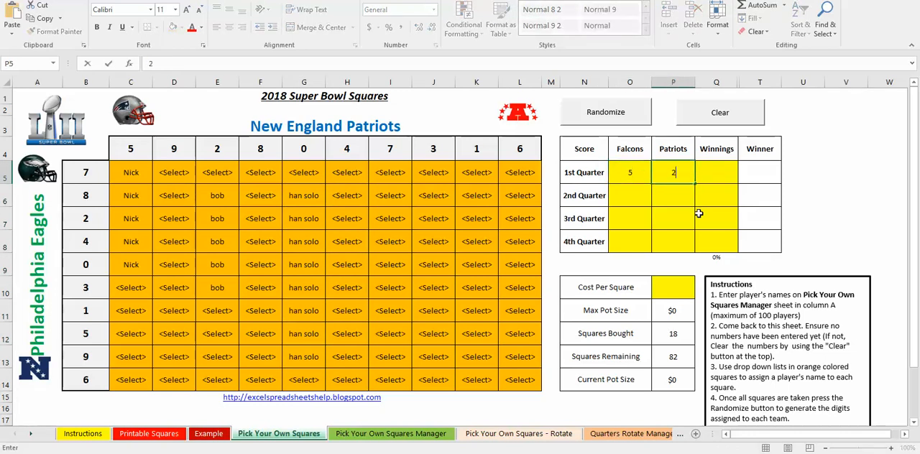
key(Return)
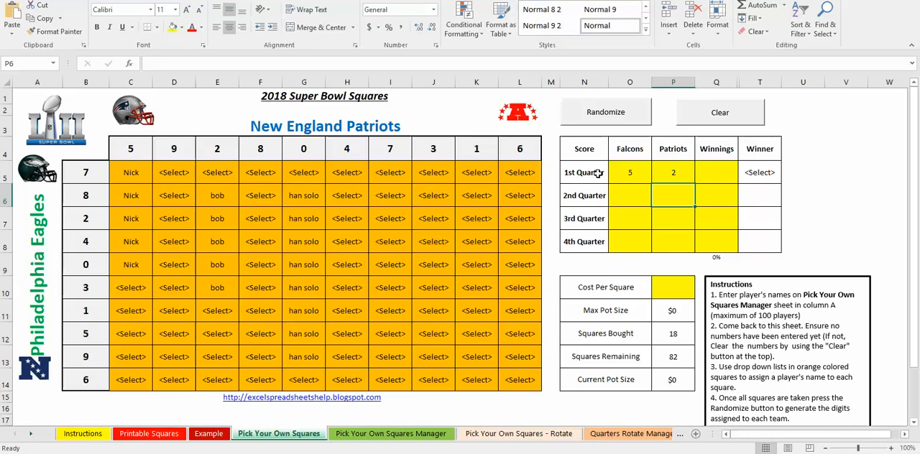
- Set the 1st Quarter score to 7 for the Falcons and 5 for the Patriots
click(626, 171)
text(7)
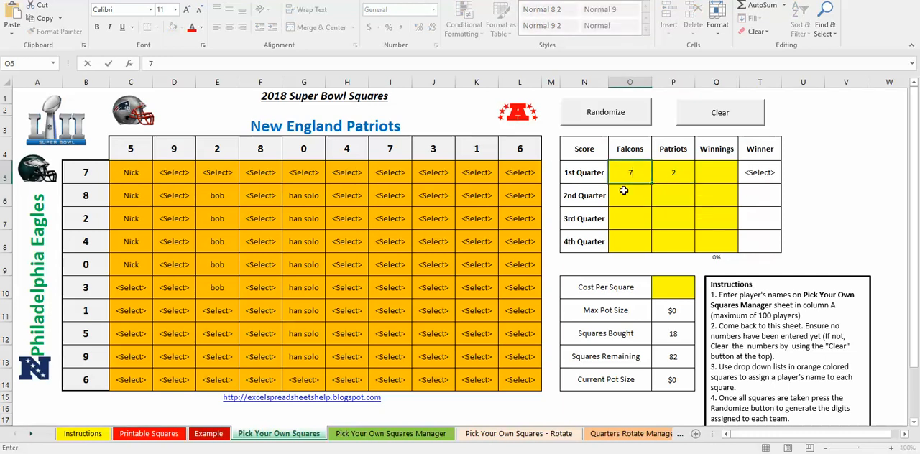
key(Tab)
text(5)
key(Return)
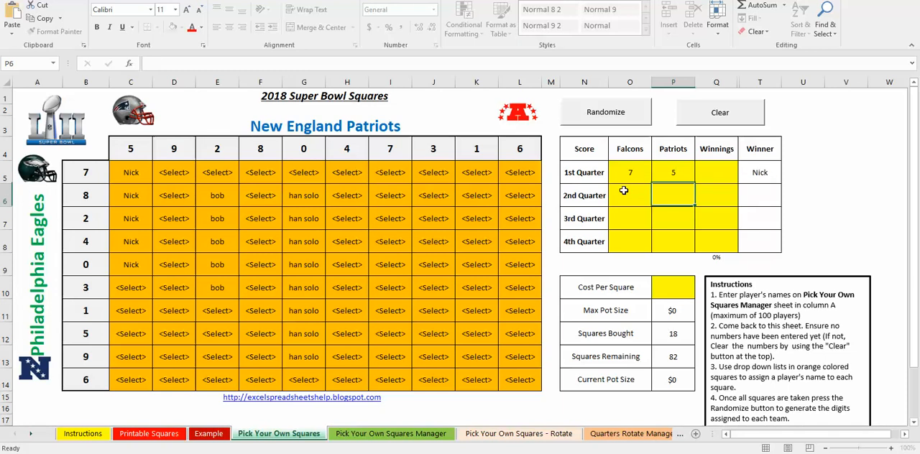
- Examine the winning square and the manager leaderboard, and compare the standard squares sheet with the rotating quarters sheet
click(128, 173)
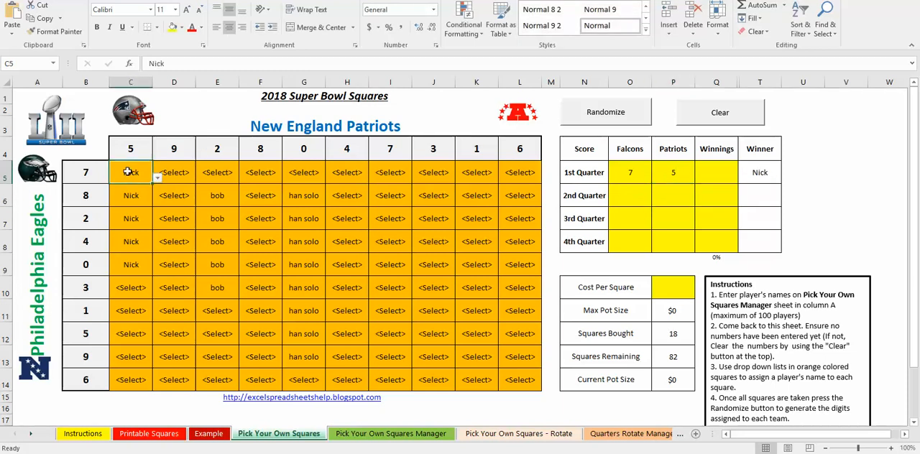
click(630, 151)
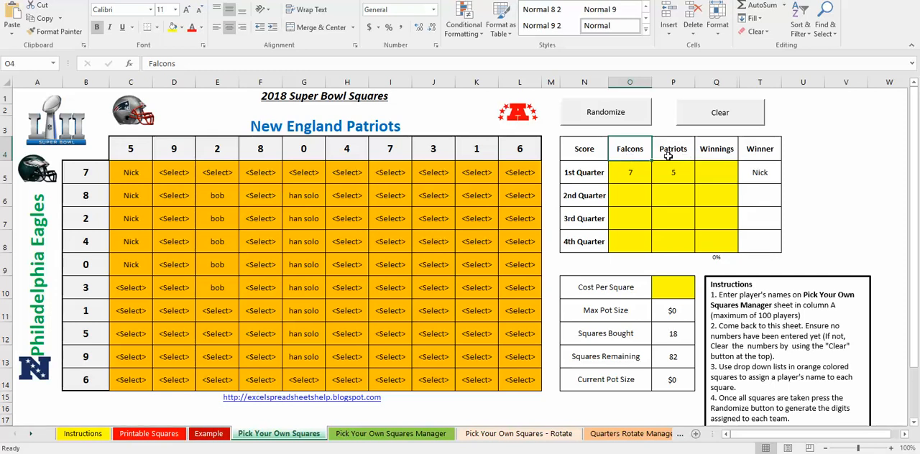
click(390, 433)
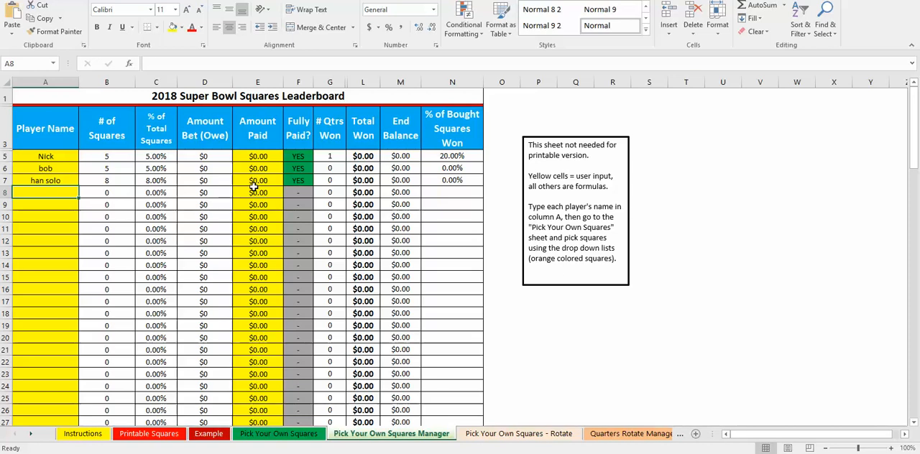
click(291, 433)
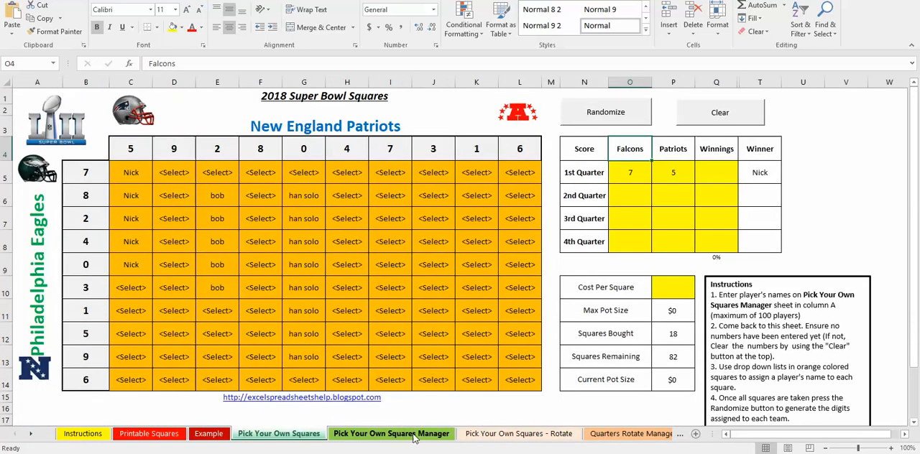
click(392, 433)
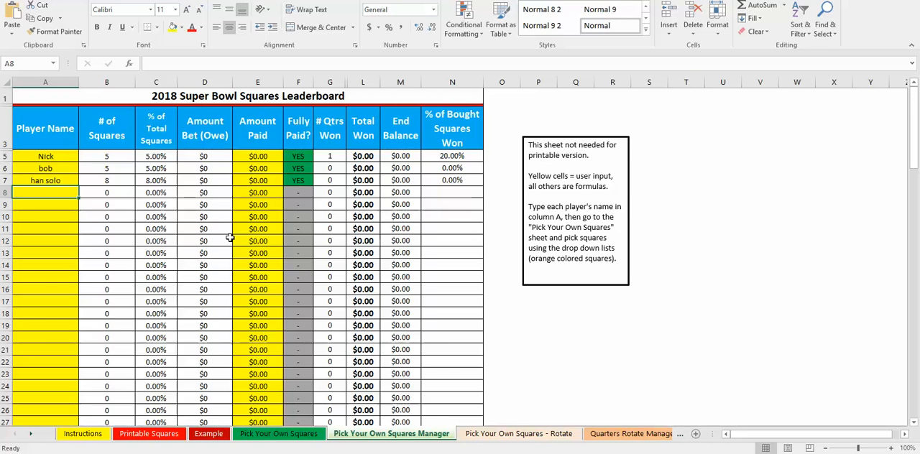
click(511, 435)
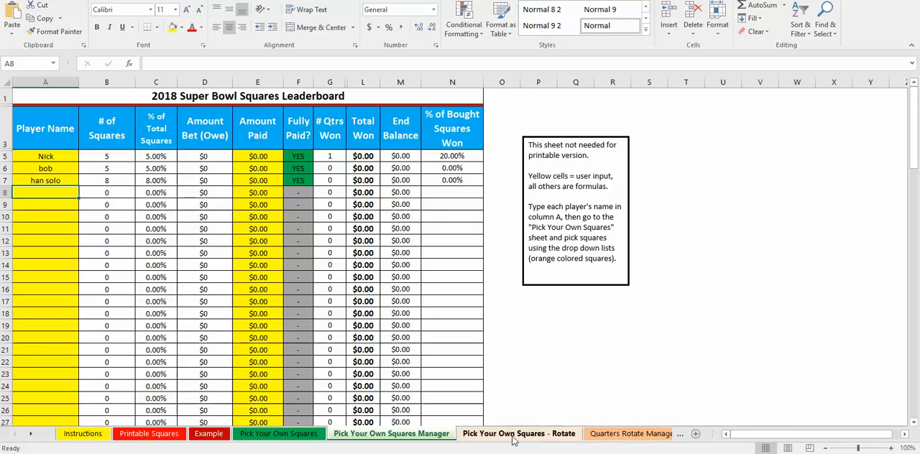
click(299, 433)
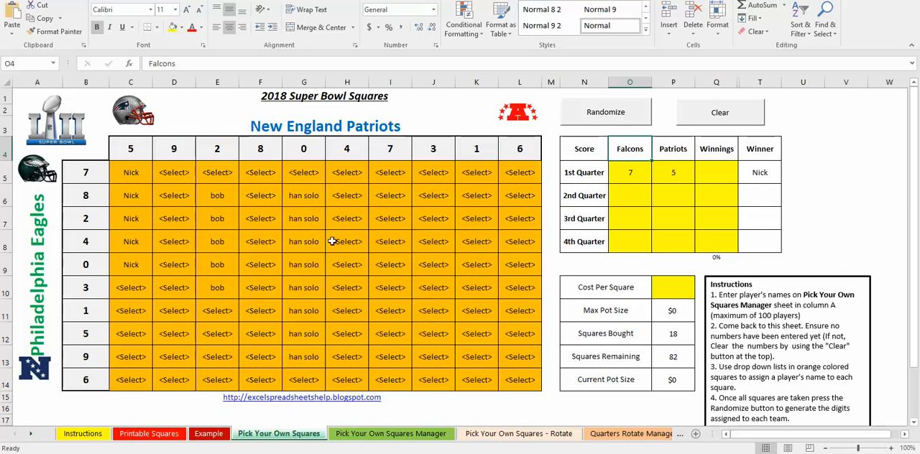
click(522, 436)
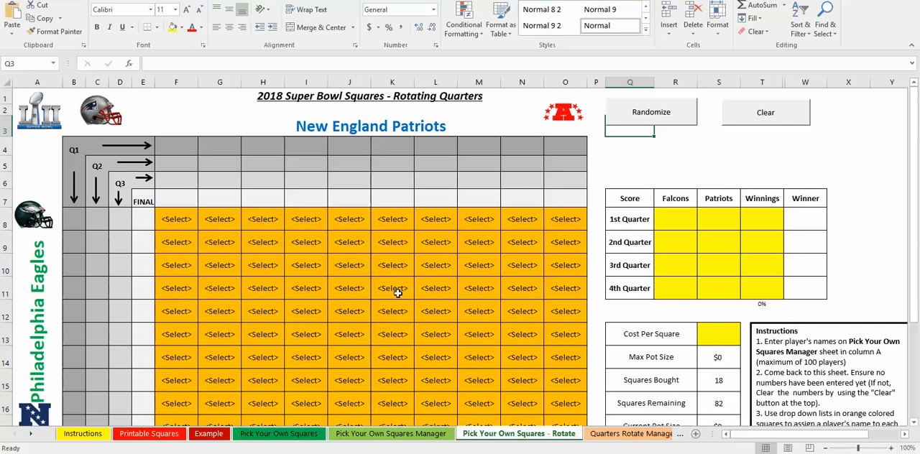
- Copy the 1st Quarter scores of both teams down to the 2nd and 3rd Quarters on the Pick Your Own Squares sheet
click(304, 433)
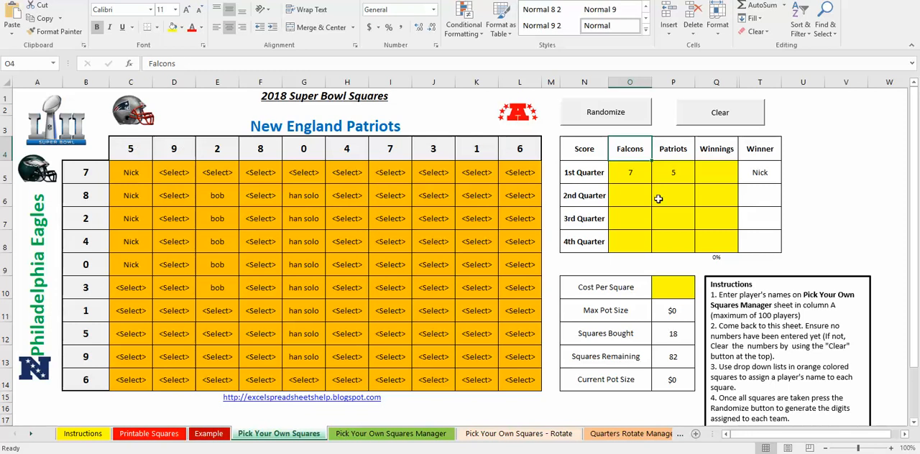
drag(641, 175, 690, 229)
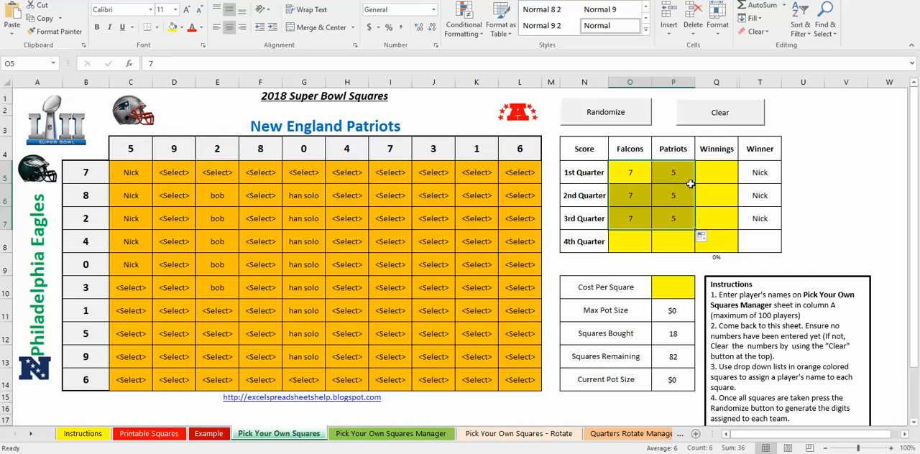
- Randomize the digits for every quarter on the Pick Your Own Squares - Rotate sheet and review the whole grid
click(518, 433)
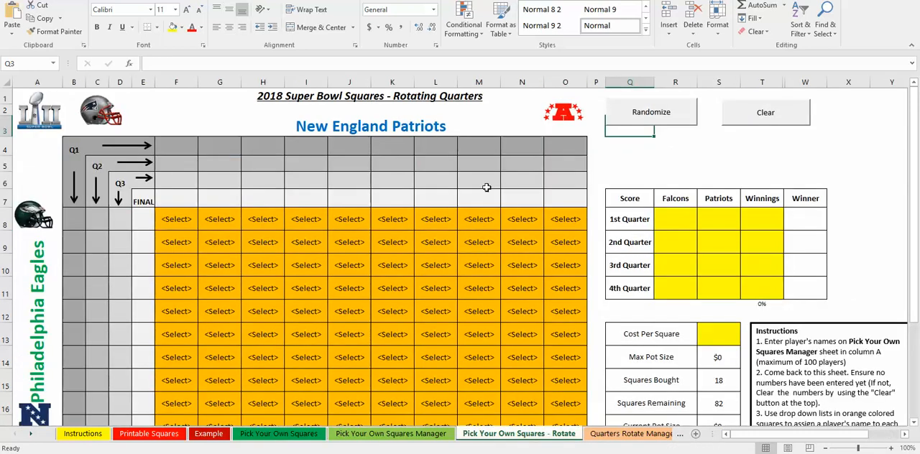
click(632, 117)
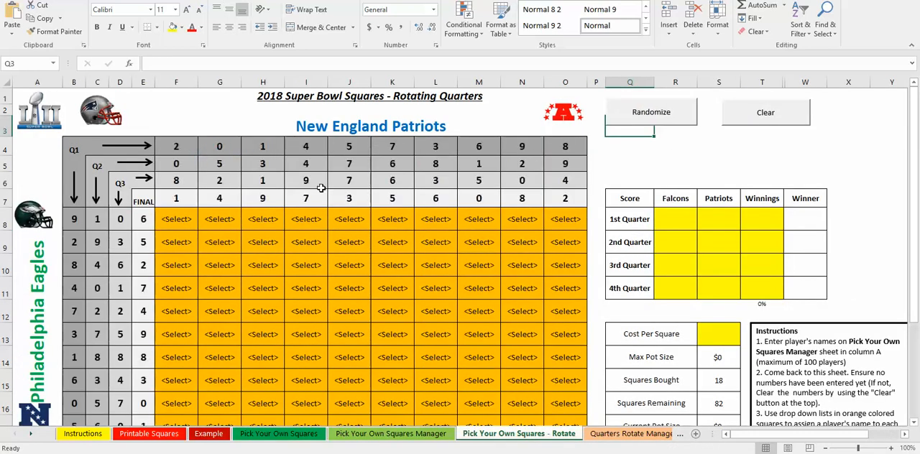
scroll(318, 188, down, 1)
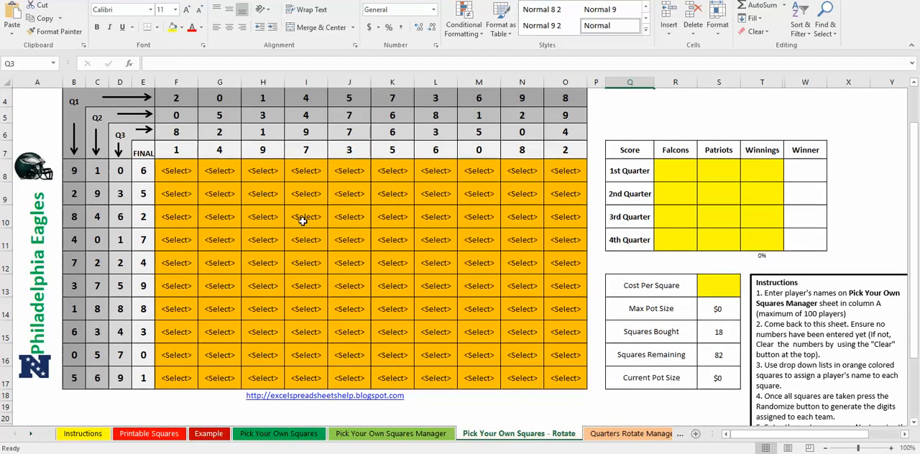
scroll(304, 218, up, 1)
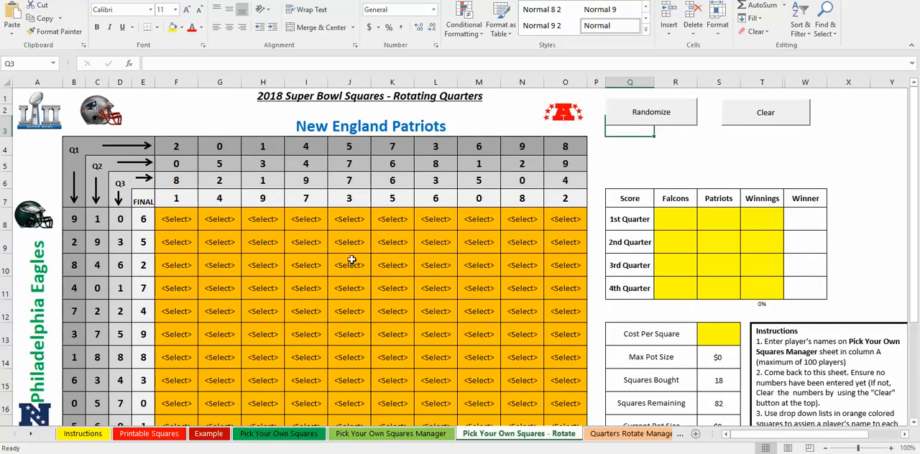
- Enter kjnkbkkj as the first player name on the Quarters Rotate Manager sheet
click(604, 434)
click(56, 157)
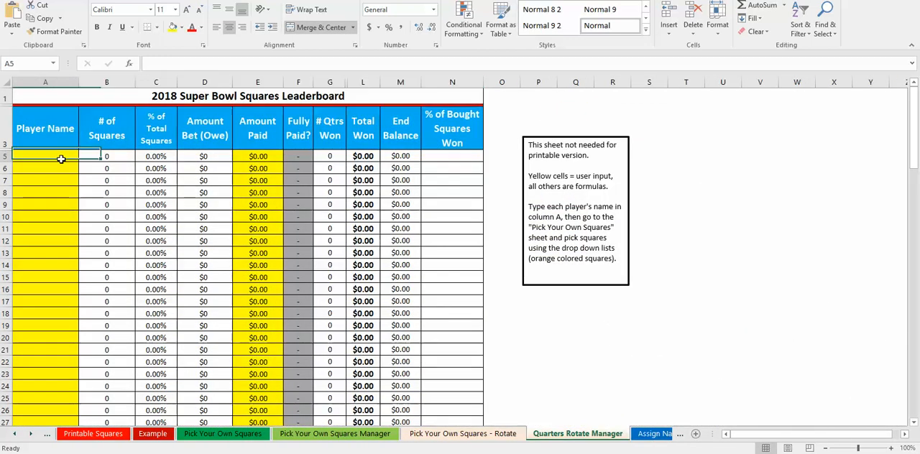
text(kjnkbkkj)
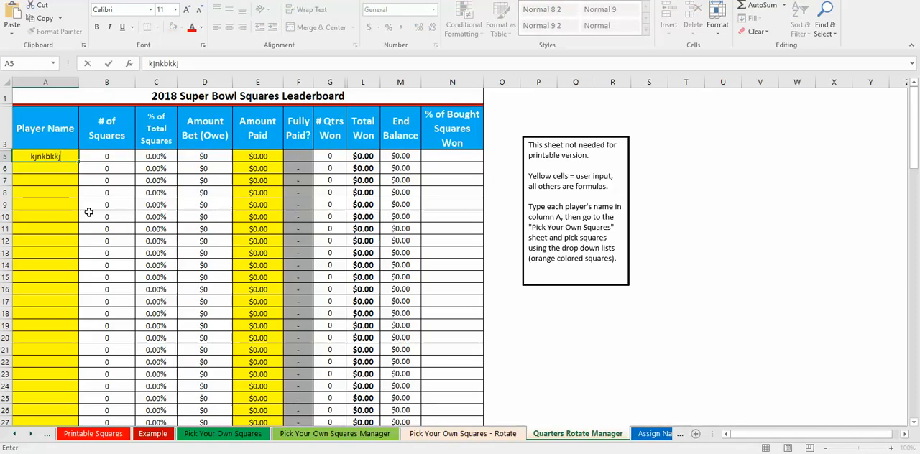
- Assign kjnkbkkj to all ten squares of the first grid row on the Pick Your Own Squares - Rotate sheet
click(490, 433)
click(185, 222)
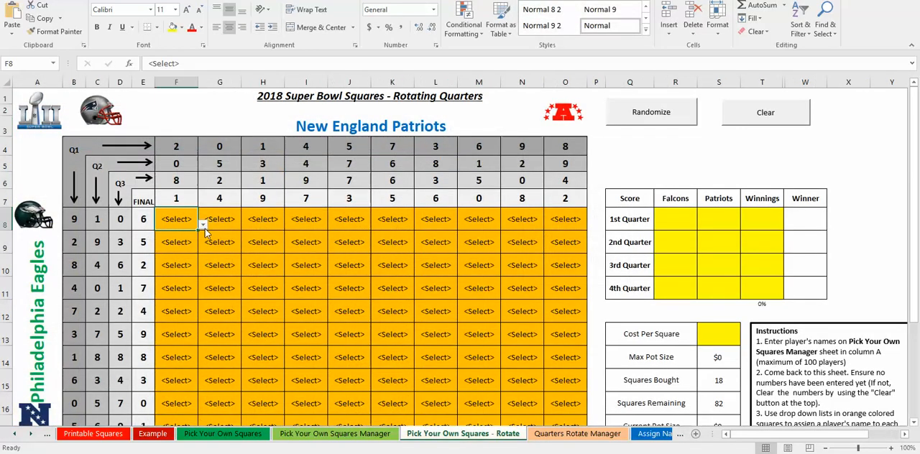
click(203, 224)
click(173, 242)
drag(198, 228, 560, 239)
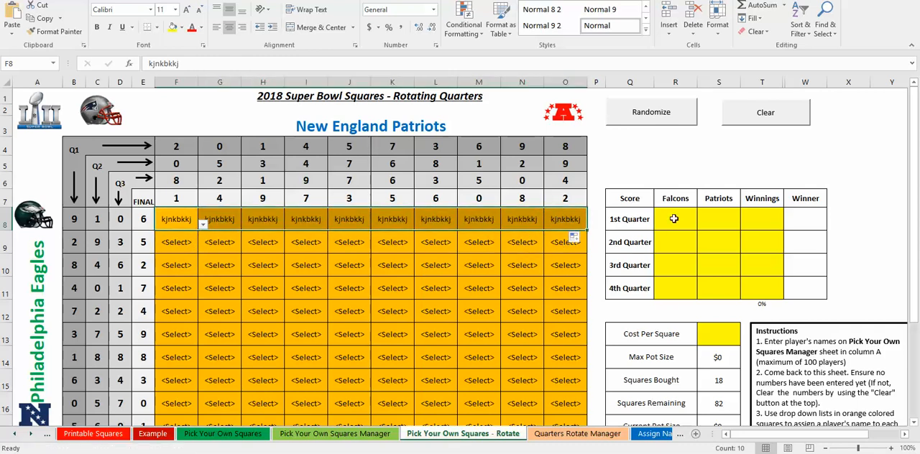
- Set the 1st Quarter score to 8 for the Falcons and 9 for the Patriots on the rotating quarters sheet
click(674, 218)
text(8)
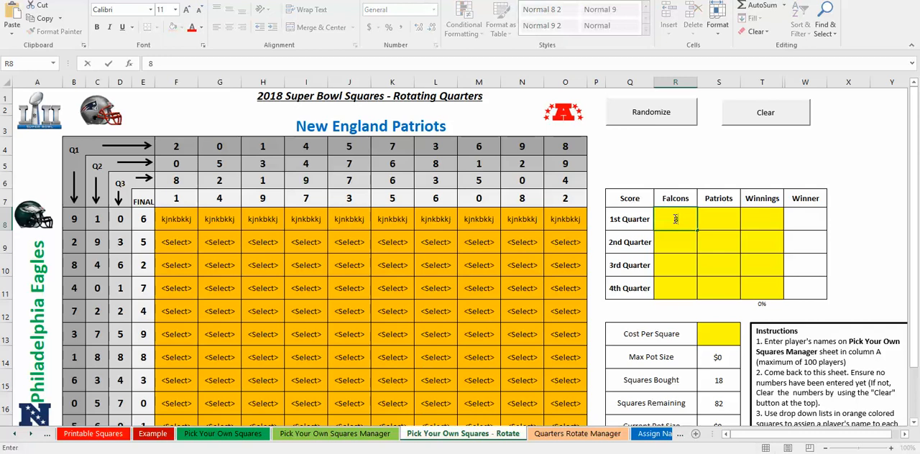
key(Right)
text(9)
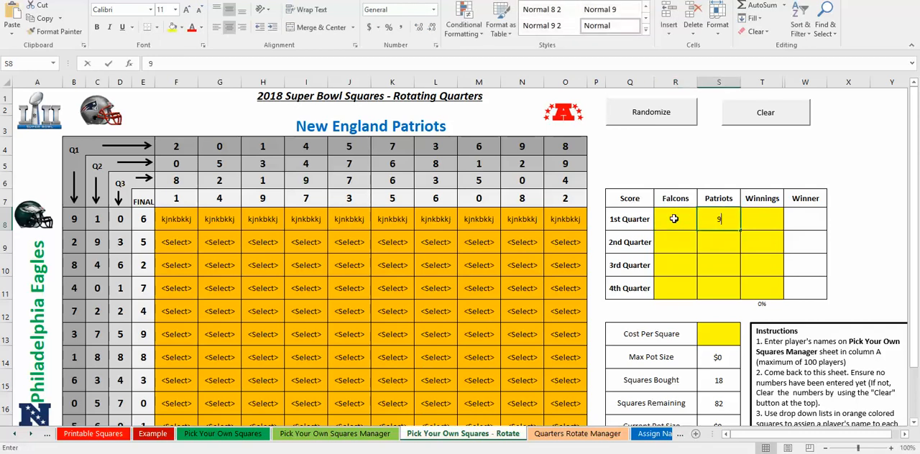
key(Return)
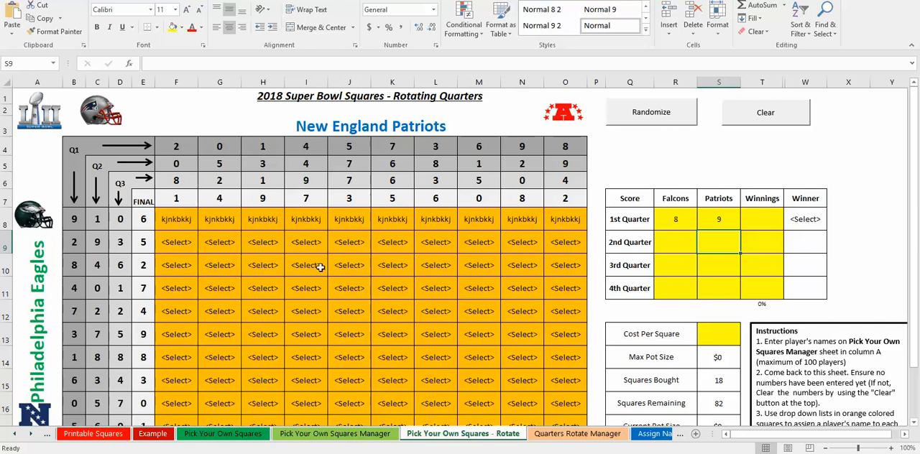
- Set the 2nd Quarter score to 16 for the Falcons and 5 for the Patriots
scroll(428, 271, down, 1)
click(677, 199)
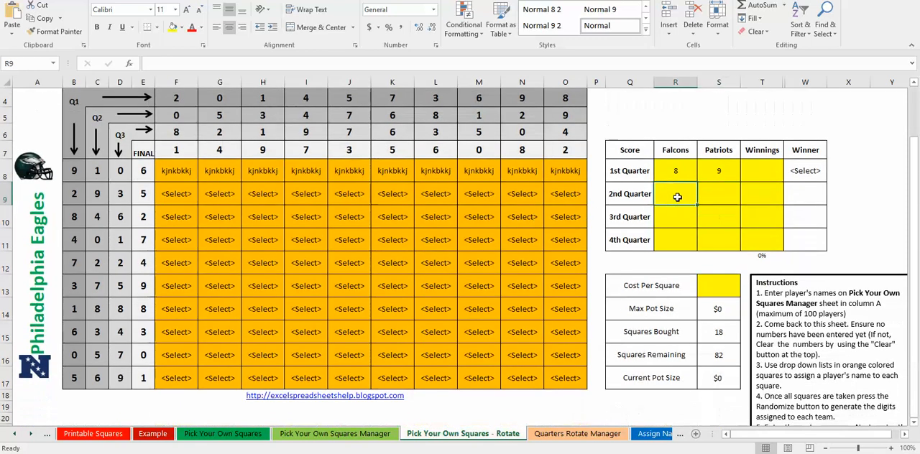
text(16)
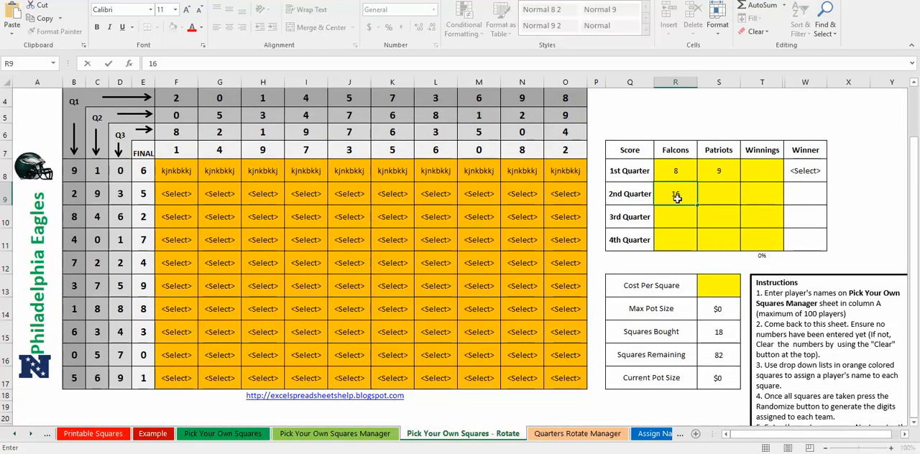
key(Tab)
text(5)
key(Return)
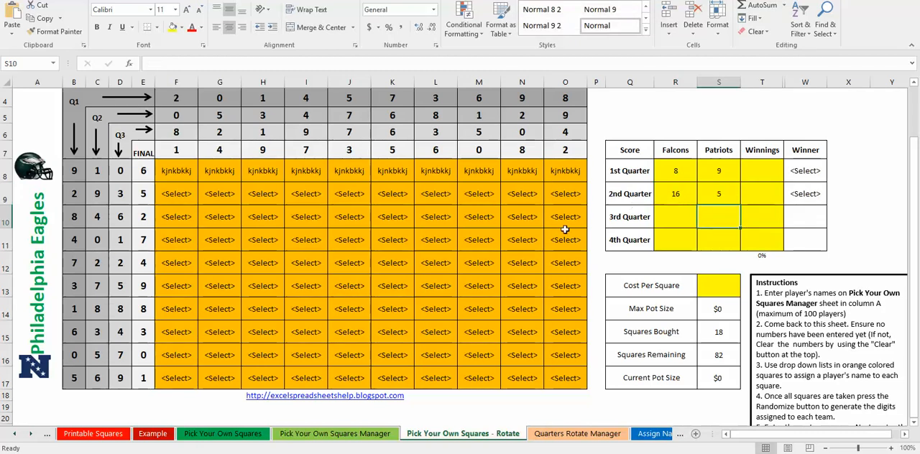
- Set the 3rd Quarter score to 6 for the Falcons and 1 for the Patriots
click(686, 217)
text(6)
key(Left)
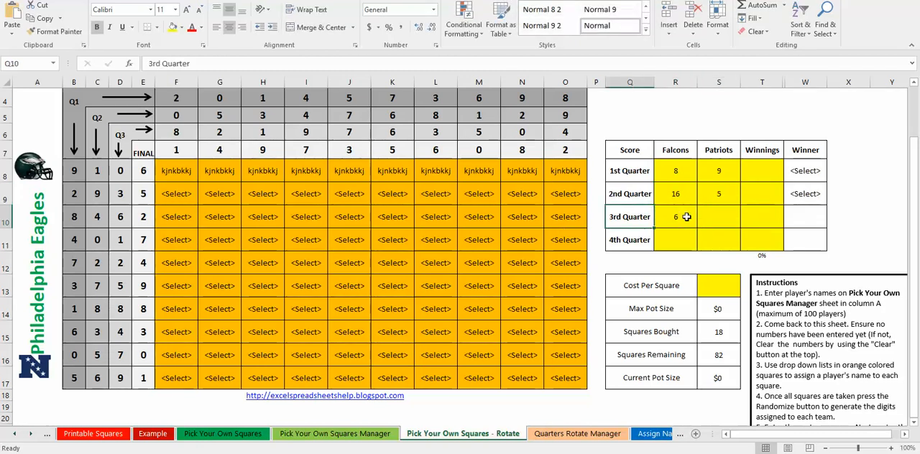
key(Down)
key(Right)
key(Up)
key(Right)
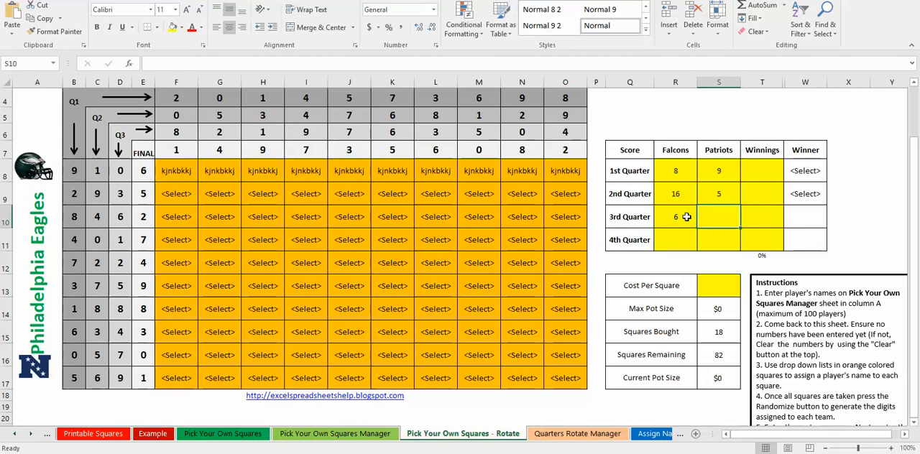
text(1)
key(Return)
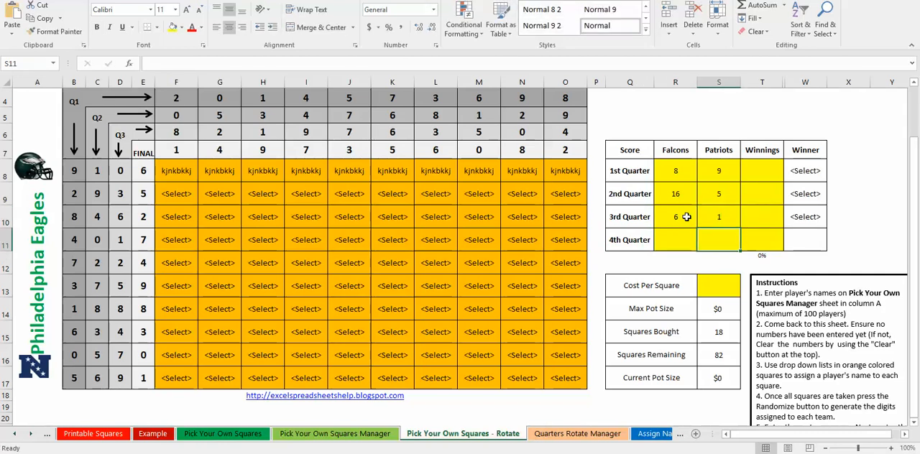
- Set the 4th Quarter score to 6 for the Falcons and 1 for the Patriots
scroll(587, 211, up, 1)
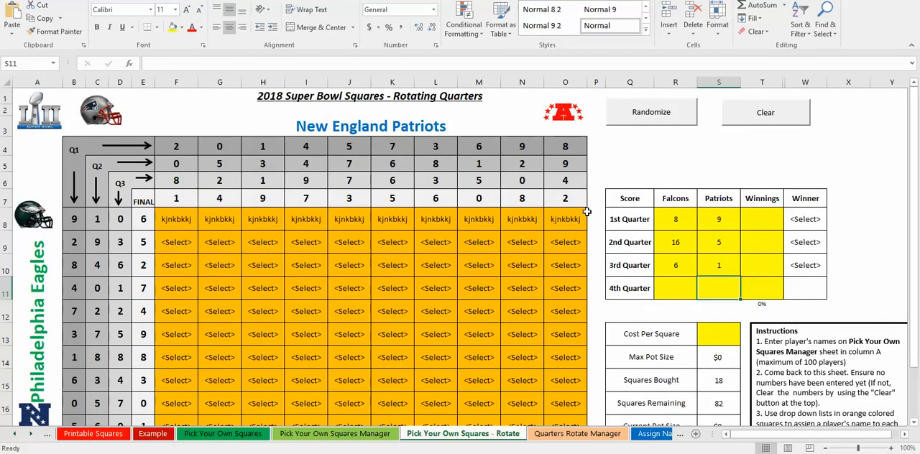
click(693, 294)
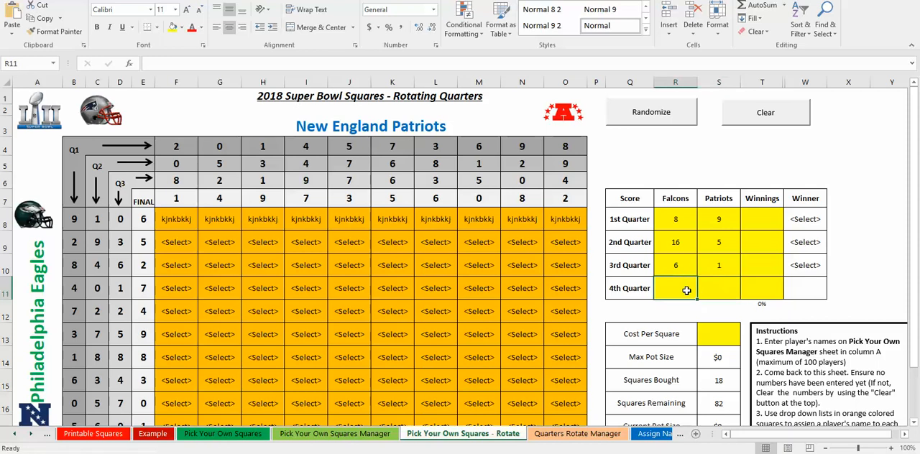
text(6)
key(Right)
text(1)
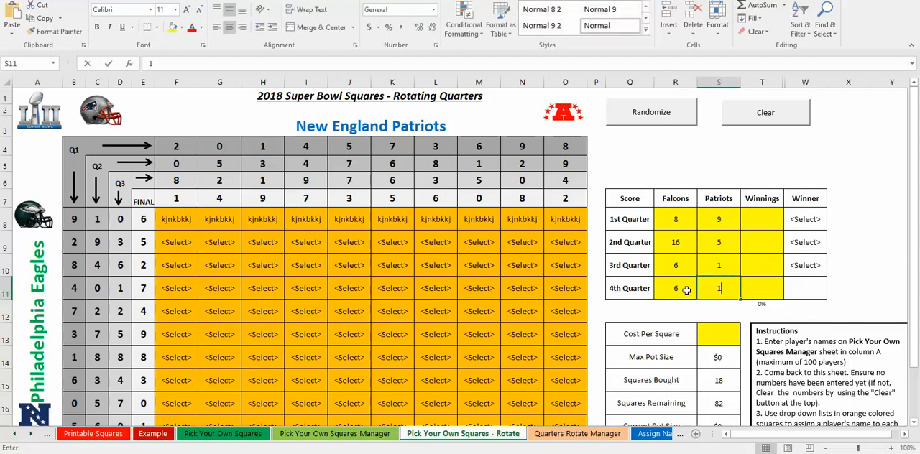
key(Return)
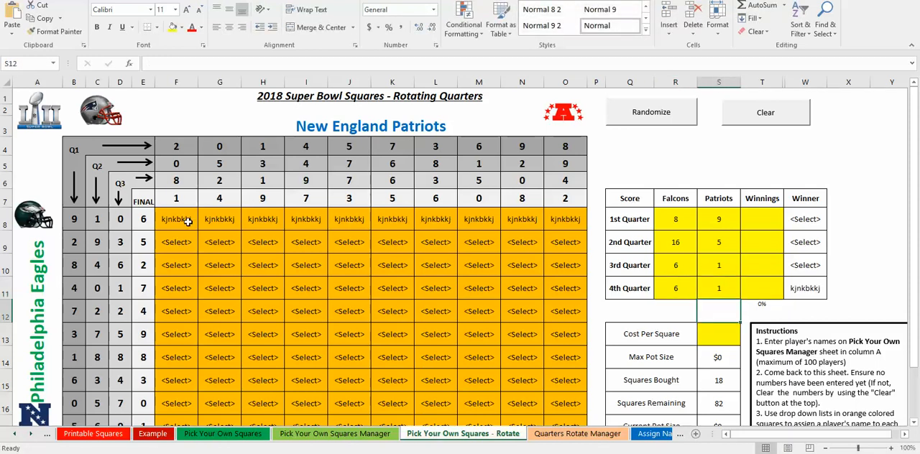
- Trace the FINAL digits of both teams to the grid square that matches the 4th Quarter score
click(144, 218)
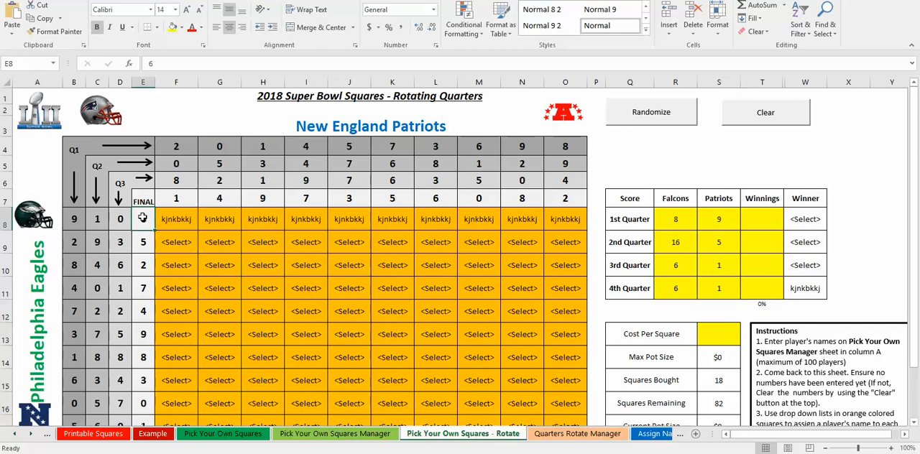
click(182, 198)
click(175, 217)
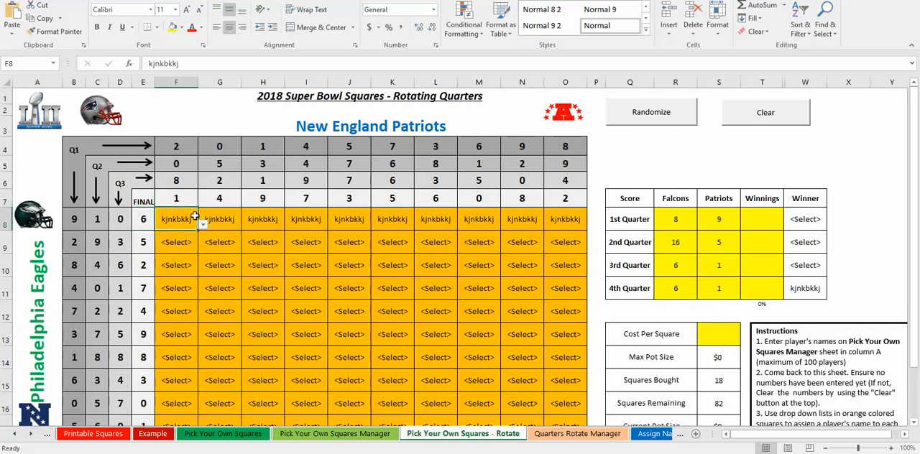
click(204, 225)
click(203, 225)
- Set the cost per square to $5 on the rotating quarters sheet
scroll(567, 404, down, 2)
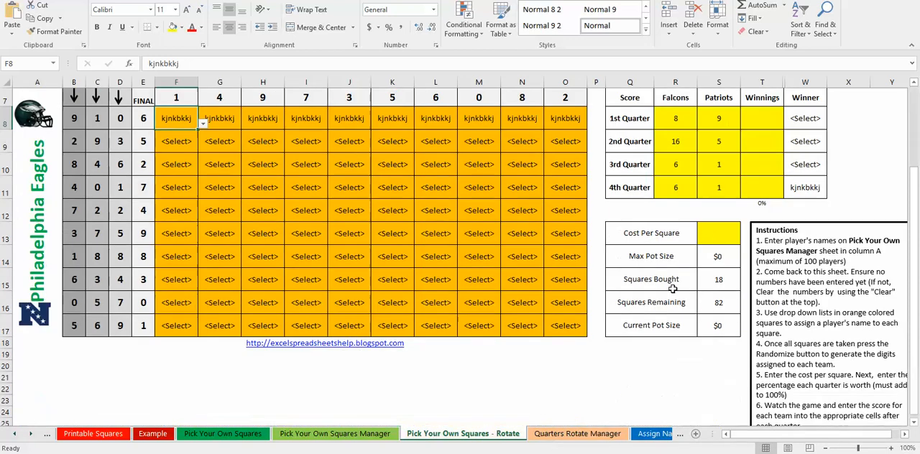
click(716, 234)
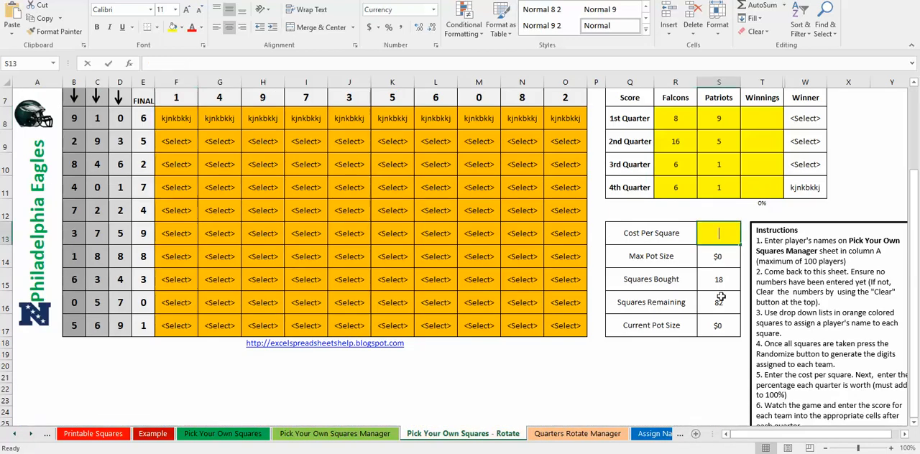
text(5)
key(Return)
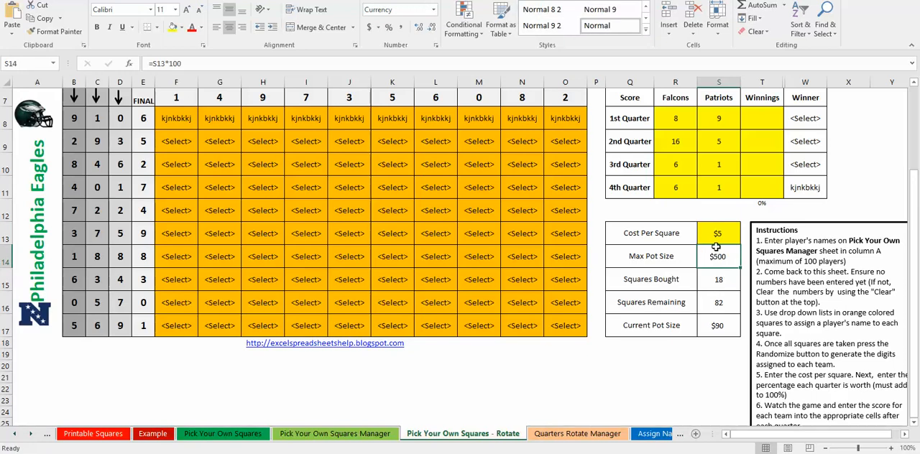
scroll(664, 198, up, 1)
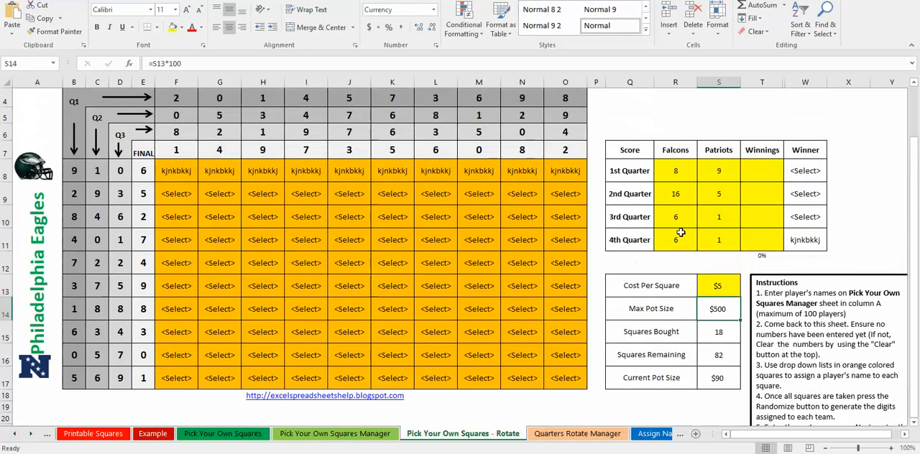
- Record 50 as the first player's amount paid on the Quarters Rotate Manager sheet and check the Fully Paid status
click(553, 433)
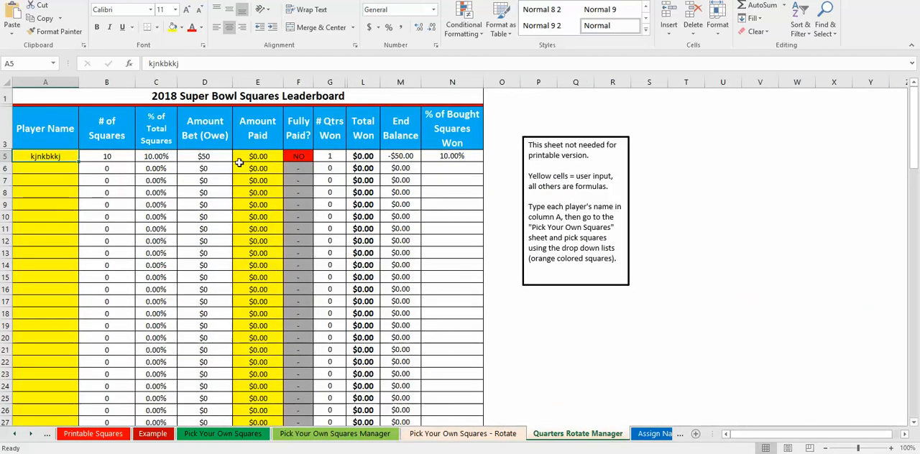
click(263, 156)
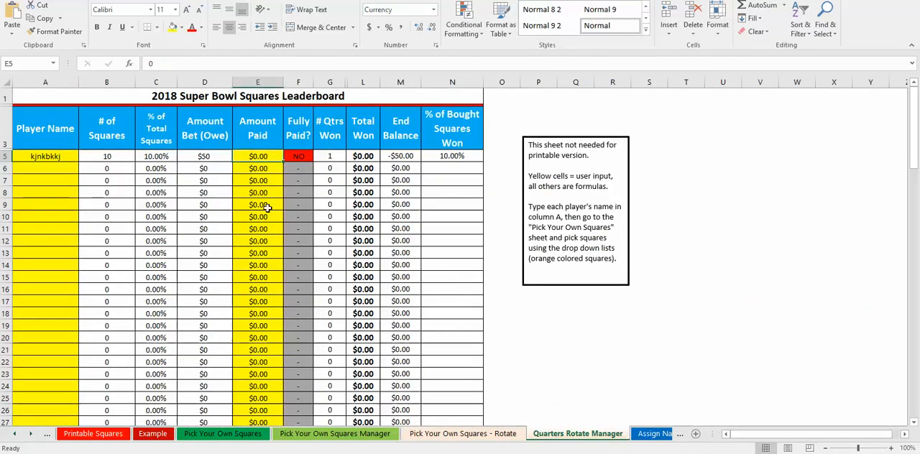
text(50)
key(Return)
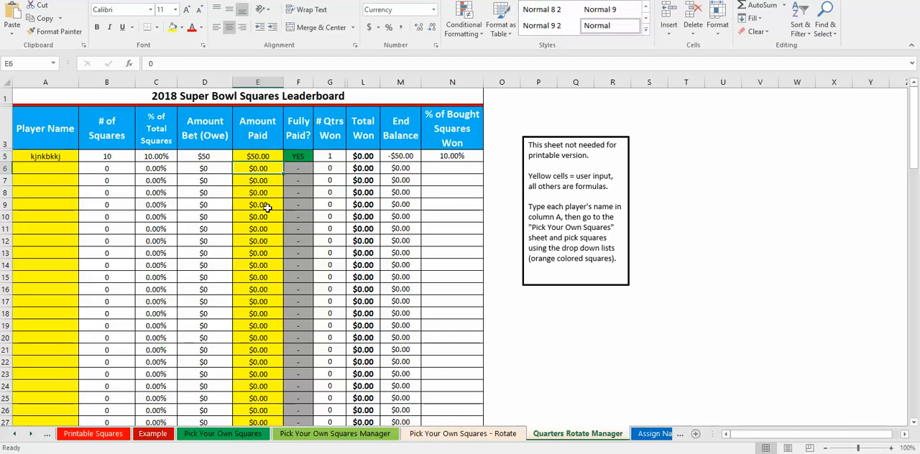
click(257, 157)
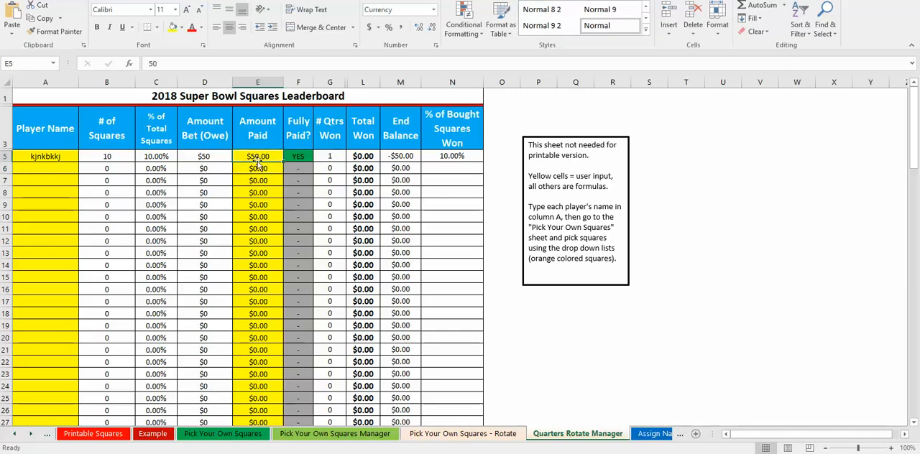
click(296, 156)
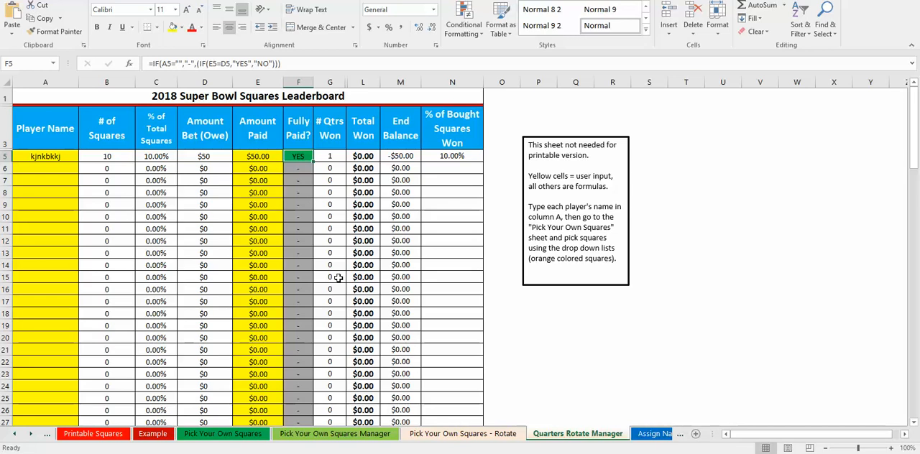
- Clear the randomized digits of every quarter on the Pick Your Own Squares - Rotate sheet
click(467, 433)
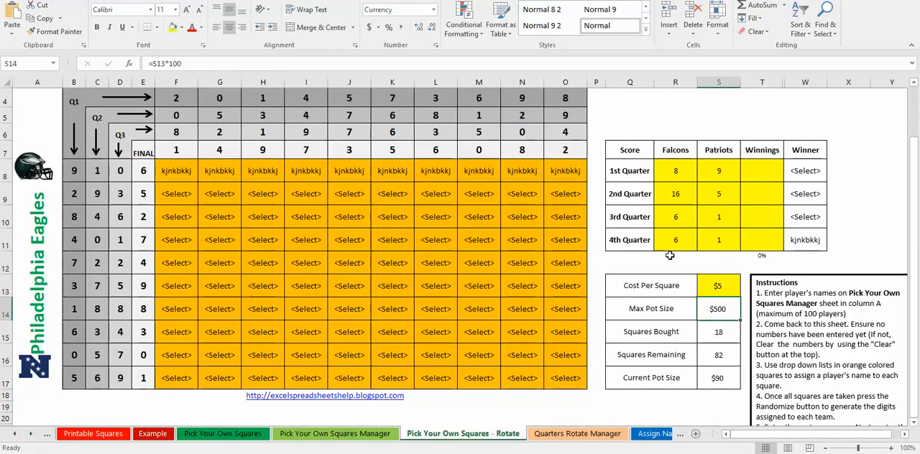
click(577, 434)
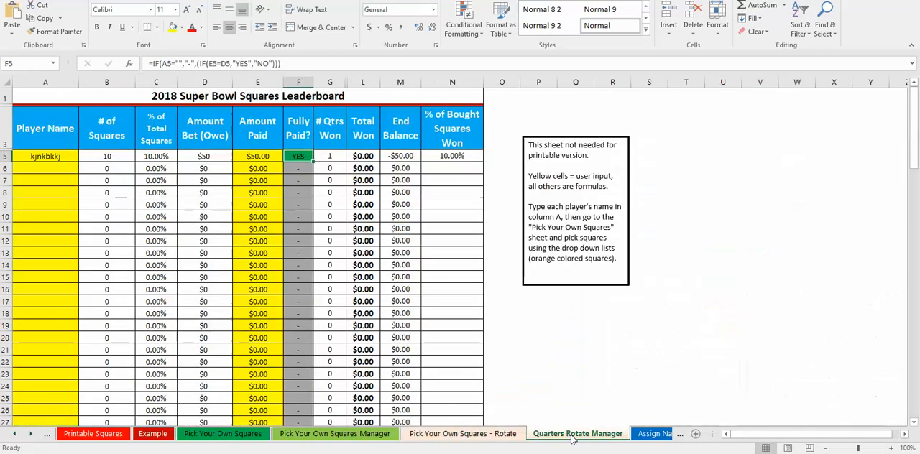
click(496, 434)
click(255, 200)
click(288, 199)
click(288, 200)
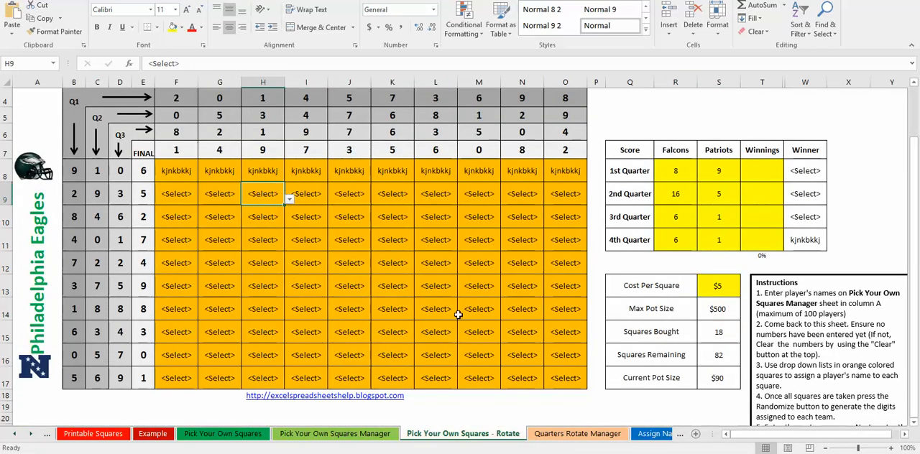
scroll(471, 208, up, 1)
click(751, 119)
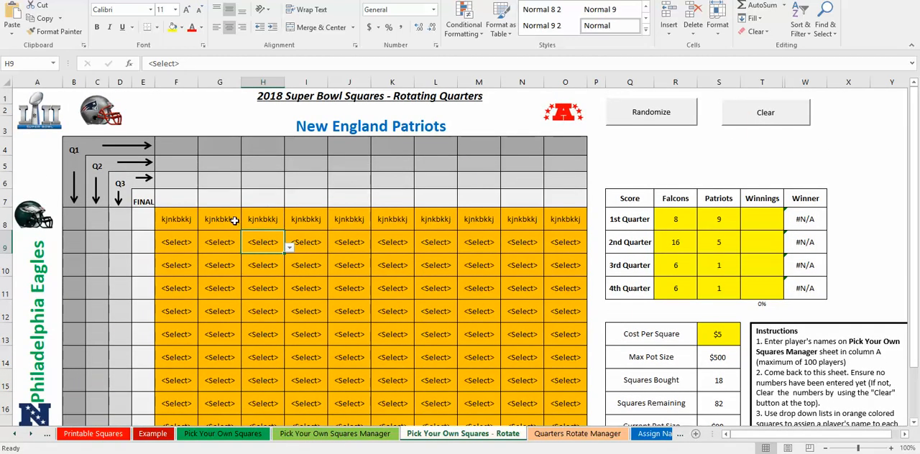
- Check the Quarters Rotate Manager leaderboard and go to the Assign Names to Squares sheet
click(597, 435)
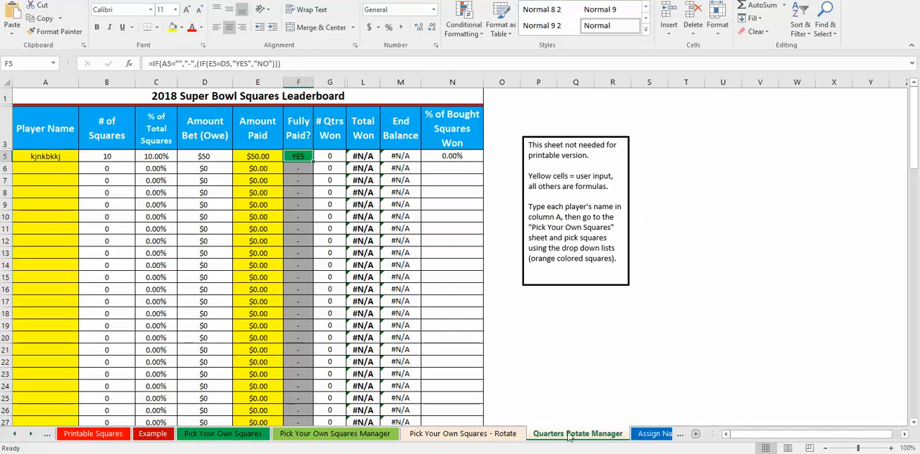
click(646, 434)
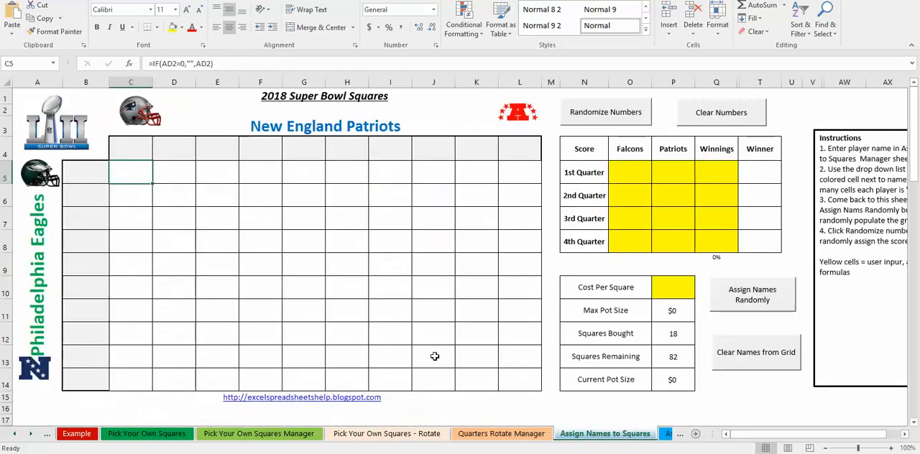
click(355, 284)
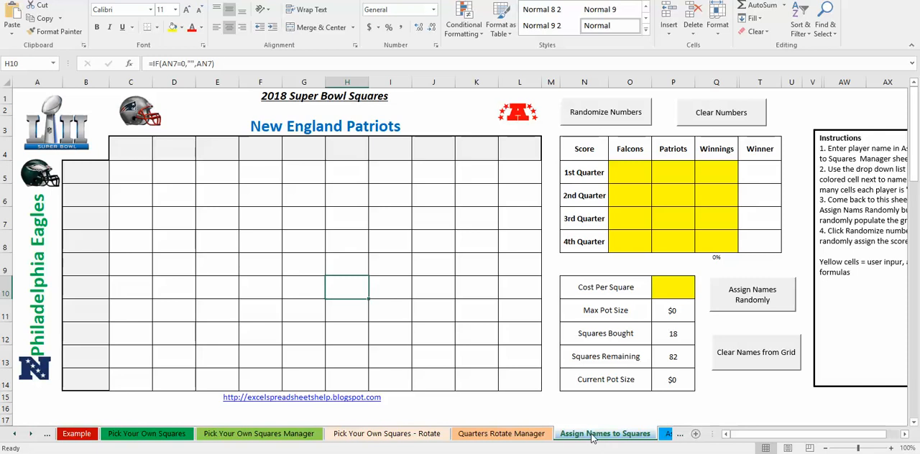
- Enter the players n, k, hbkjhkb and kjkhb in the first four rows of the Assign Names to Squares Manager sheet
click(667, 433)
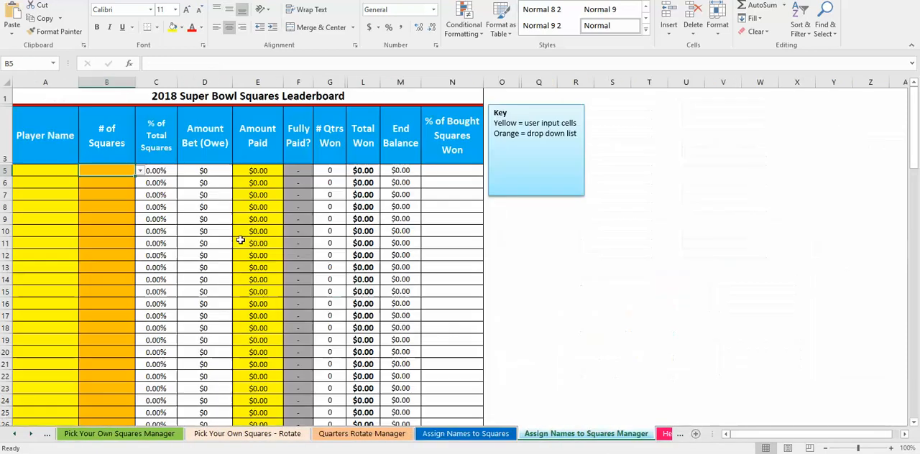
click(33, 172)
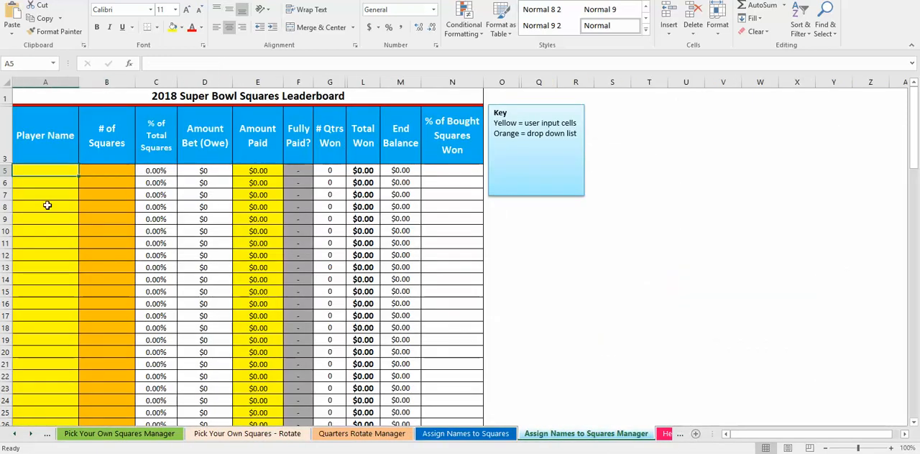
text(n)
key(Return)
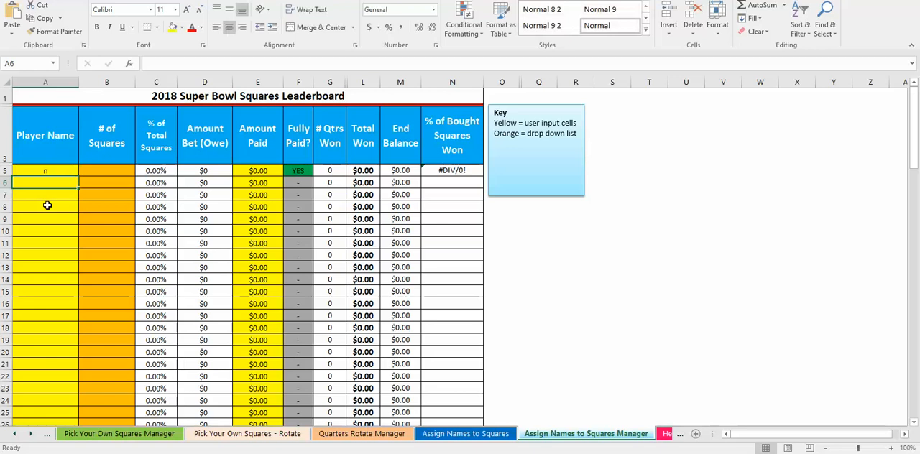
text(k)
key(Return)
text(hbkjhkb)
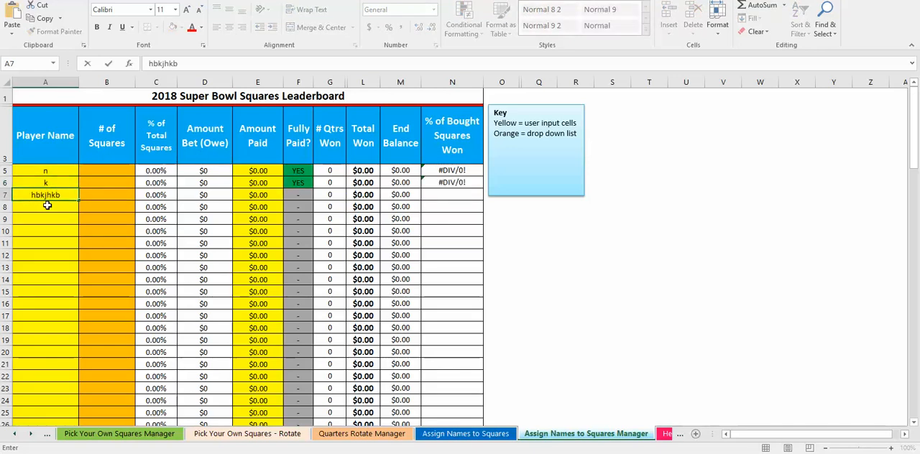
key(Return)
text(kjkhb)
key(Return)
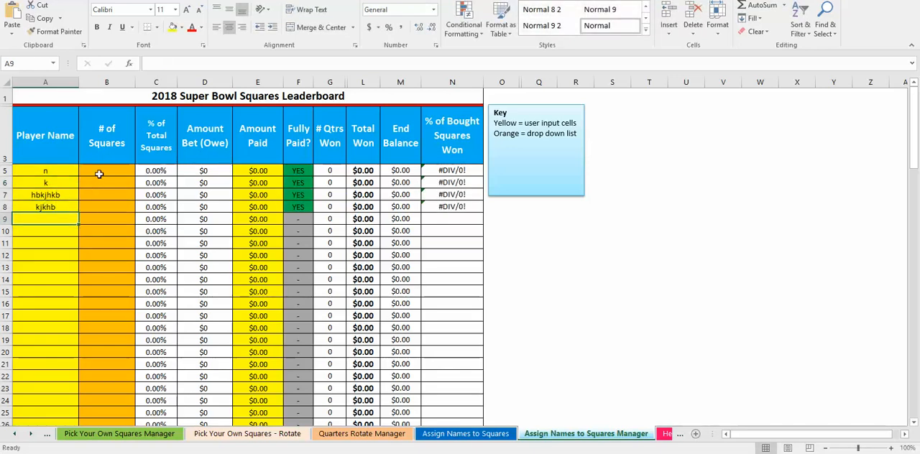
- Set the number of squares for player n to 100
click(99, 171)
click(140, 172)
drag(141, 193, 140, 230)
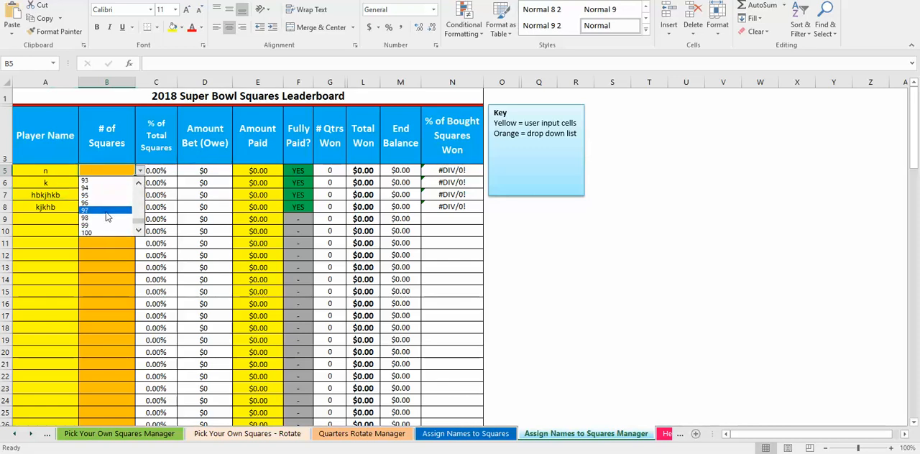
click(86, 233)
click(136, 184)
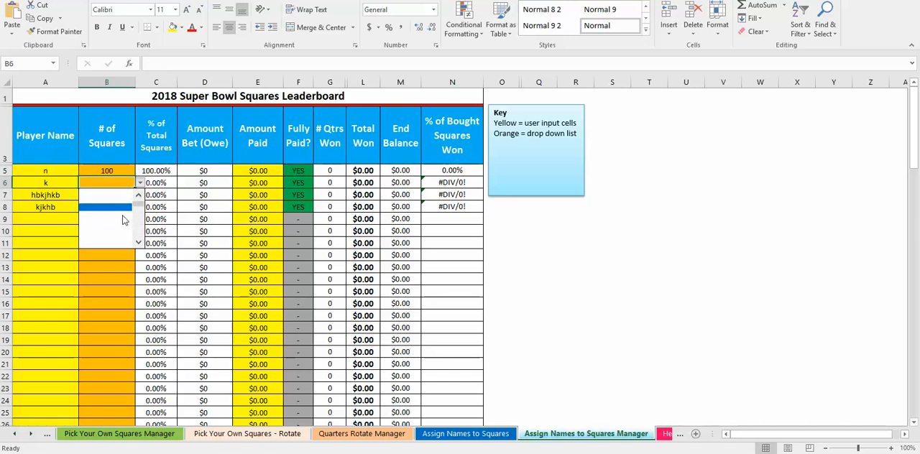
- Set the number of squares for player n to 55
click(112, 170)
click(139, 171)
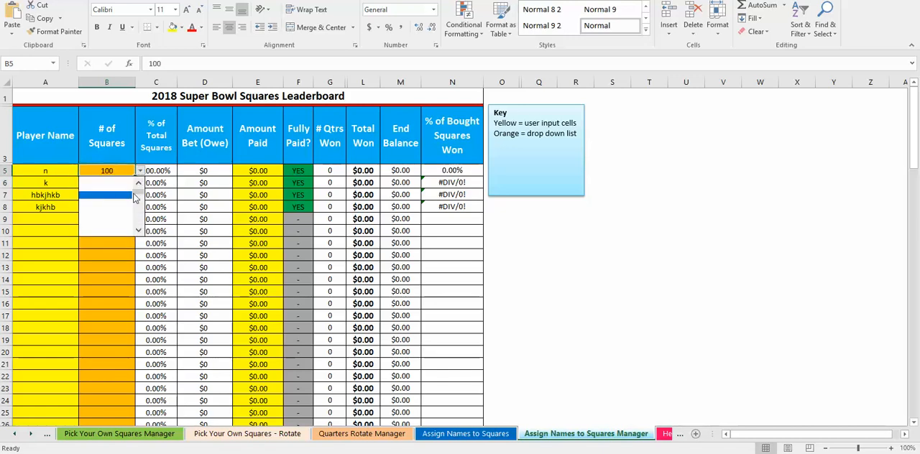
click(109, 255)
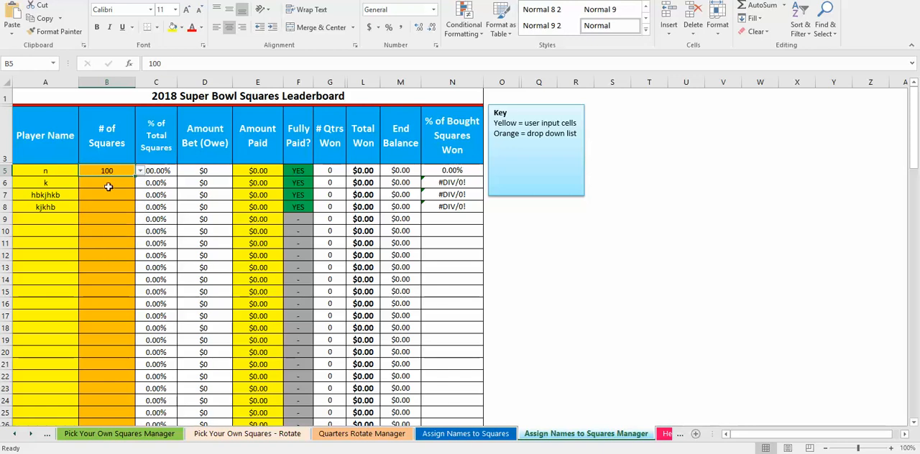
text(55)
key(Return)
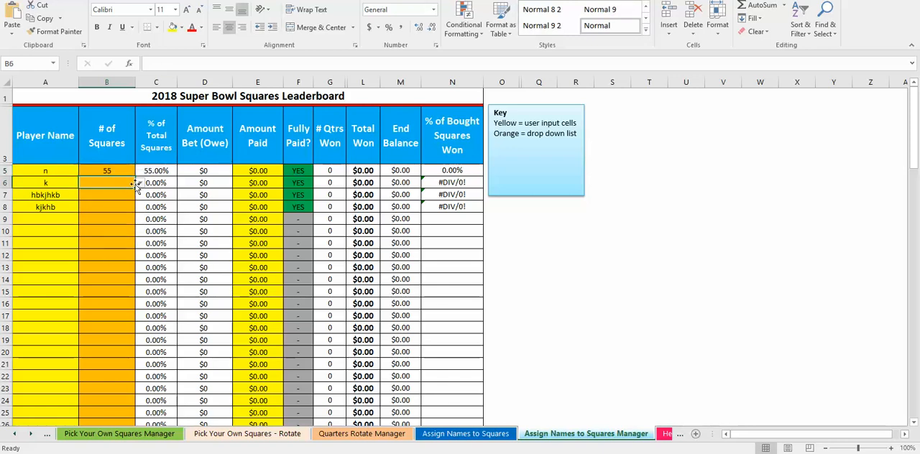
- Set the number of squares for player k to 5
click(140, 184)
click(139, 196)
click(139, 196)
click(139, 197)
click(138, 196)
click(139, 196)
click(139, 197)
click(139, 196)
drag(141, 216, 140, 206)
click(125, 222)
- Set the number of squares for player hbkjhkb to 27
click(126, 196)
click(140, 195)
click(139, 208)
click(139, 208)
click(139, 208)
click(139, 207)
drag(138, 227, 139, 222)
click(125, 216)
- Set the number of squares for player kjkhb to 13 and review the checks row below the player list
click(125, 209)
click(141, 208)
click(140, 218)
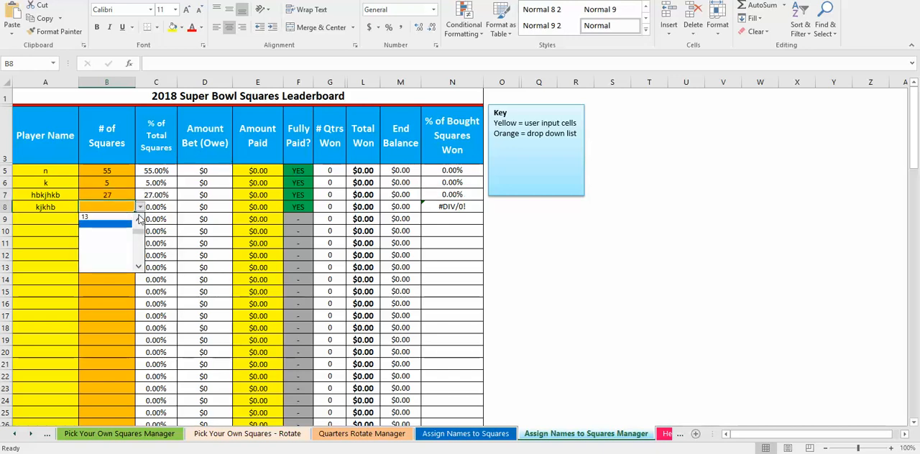
click(116, 217)
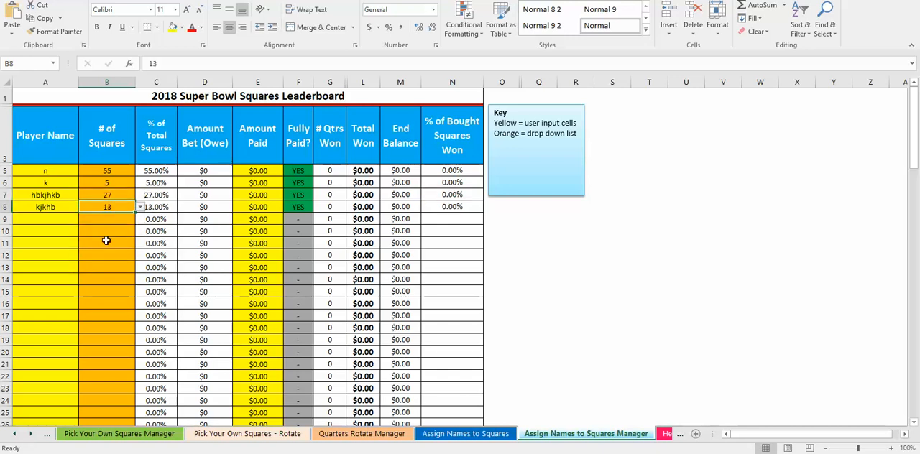
scroll(105, 240, down, 20)
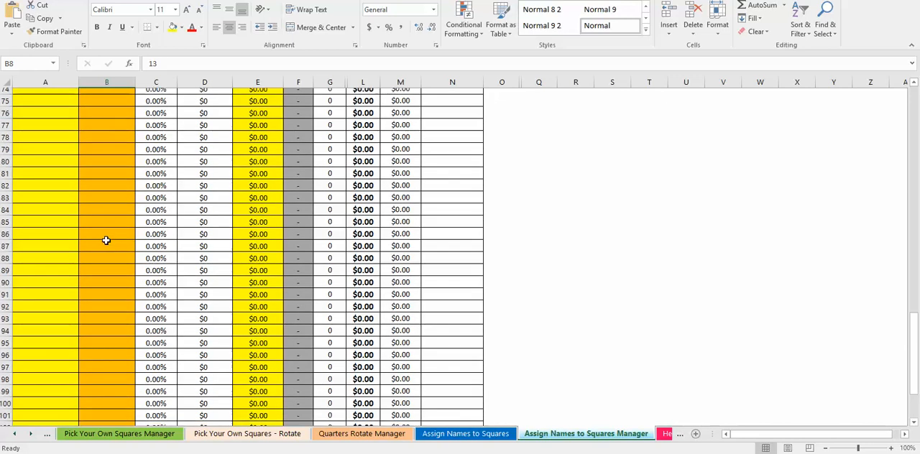
scroll(106, 240, down, 6)
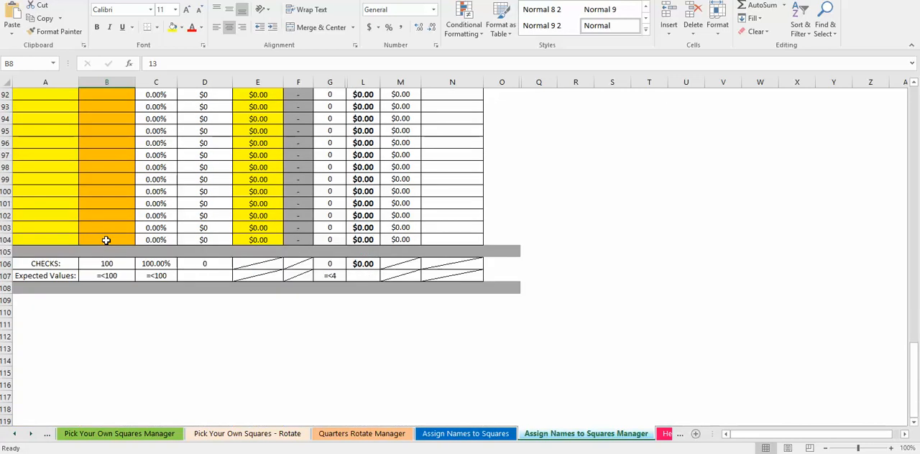
scroll(106, 240, up, 20)
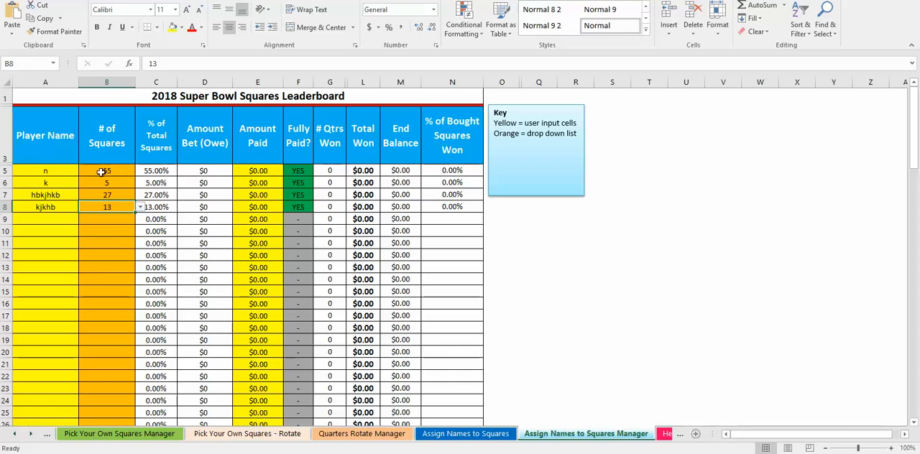
- Assign the names randomly to the Assign Names to Squares grid and review the first player's square count on the manager sheet
click(489, 434)
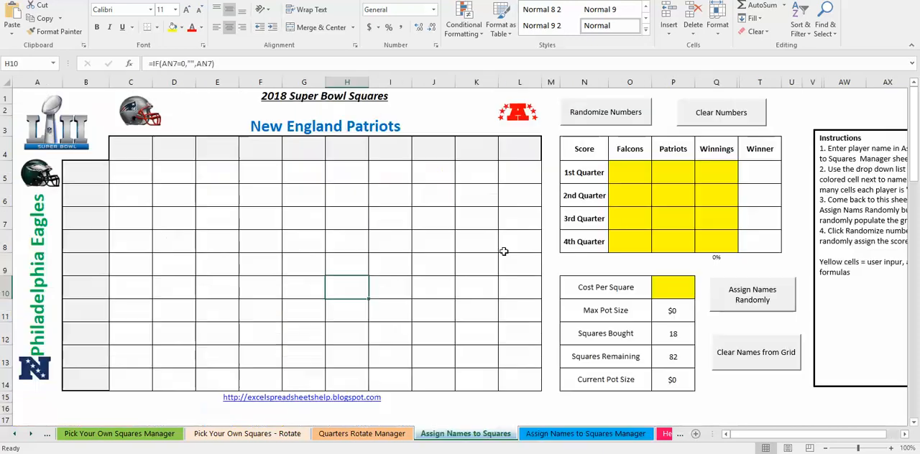
click(754, 291)
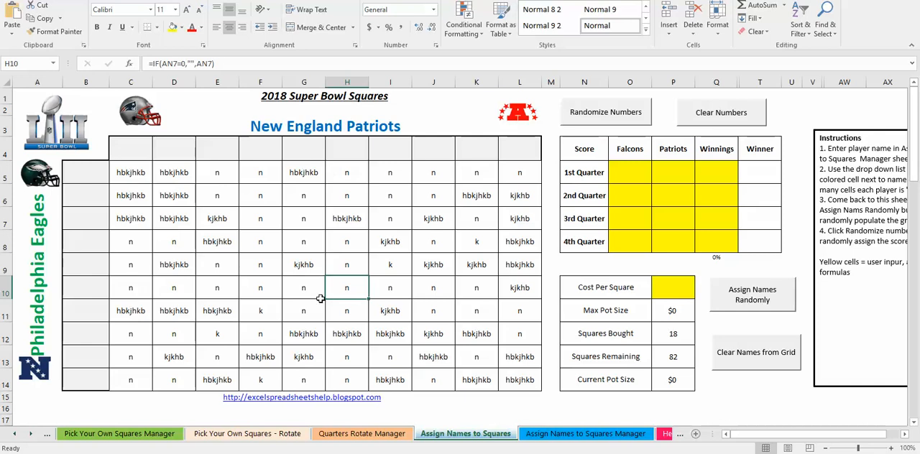
click(564, 433)
click(50, 172)
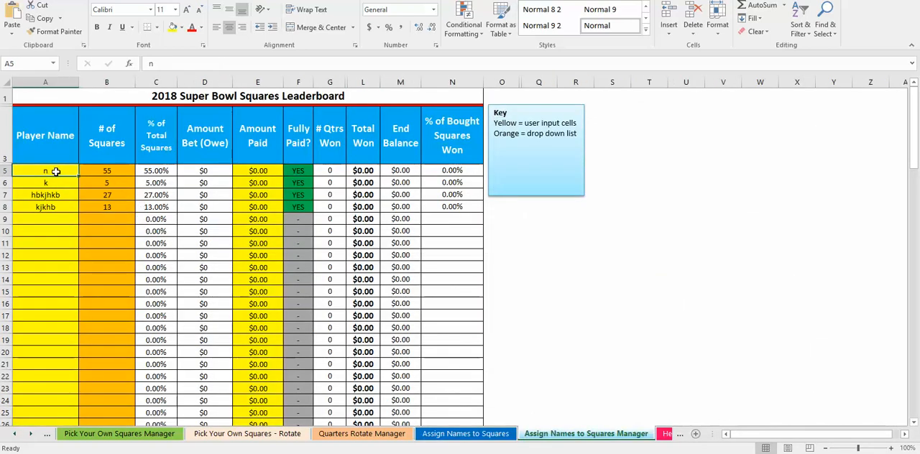
click(108, 171)
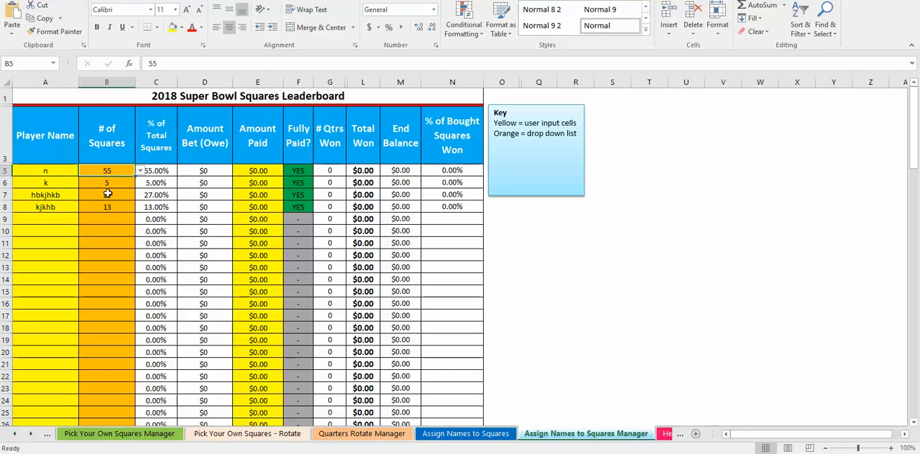
- Randomize the row and column digits of the Assign Names to Squares grid twice
click(465, 434)
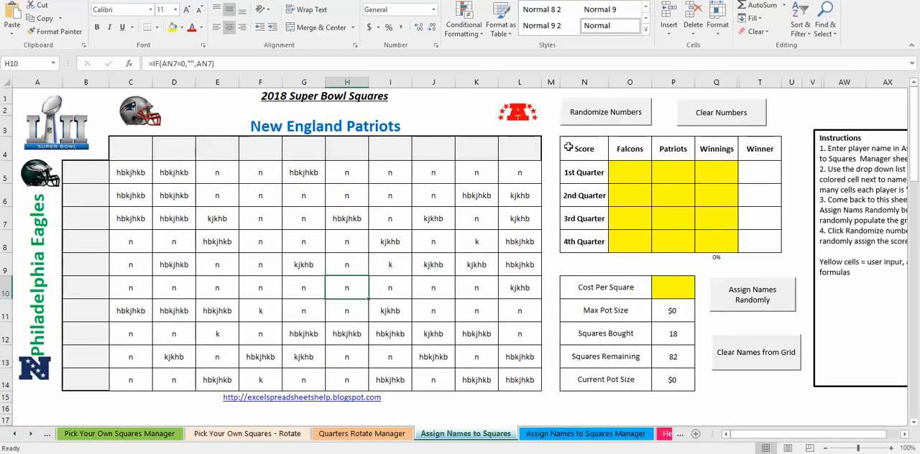
click(589, 115)
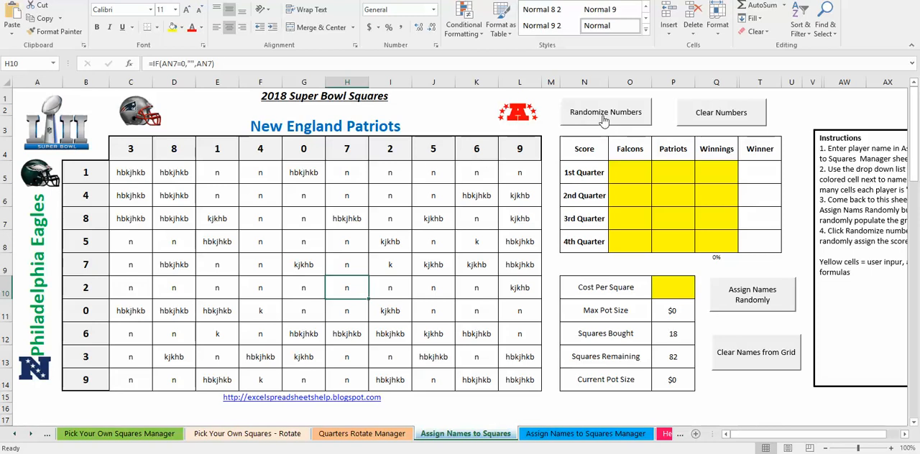
click(583, 115)
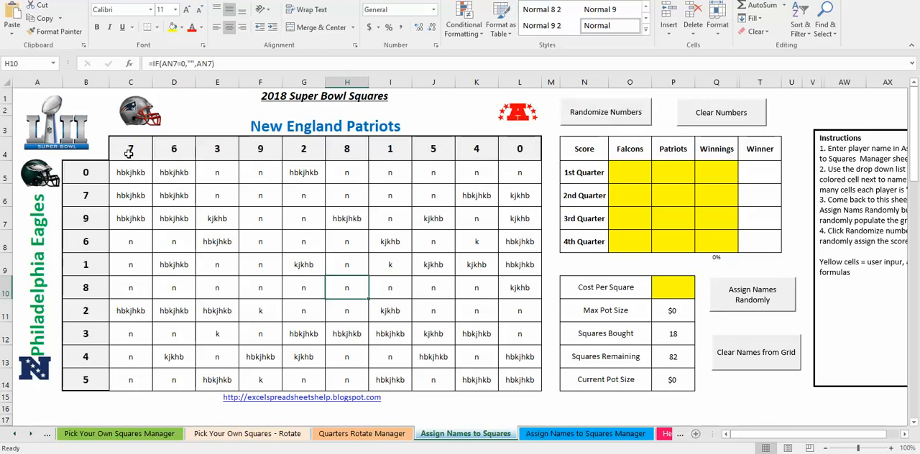
- Enter the 1st Quarter score as 15 for the Falcons and 6 for the Patriots
click(634, 173)
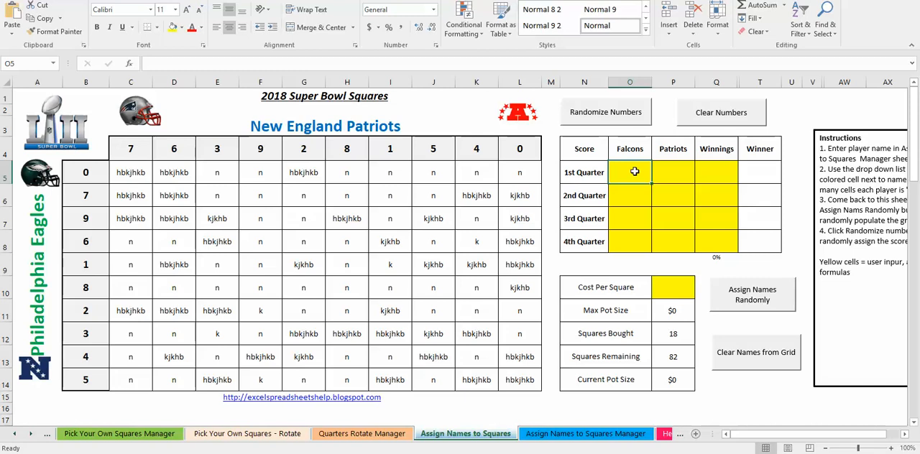
text(15)
key(Right)
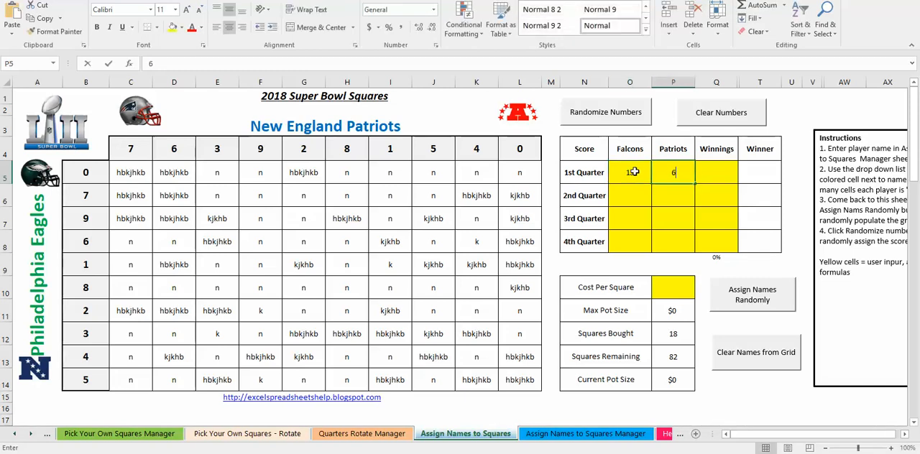
text(6)
key(Return)
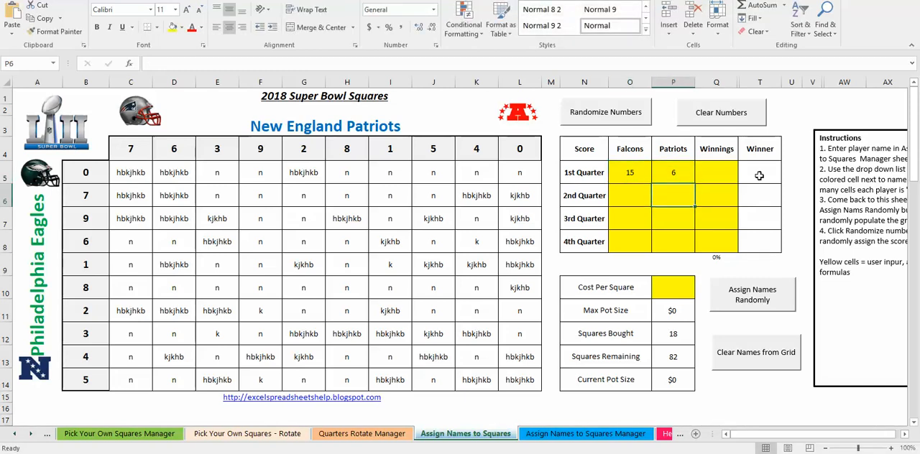
- Check the quarters won on the Assign Names to Squares Manager leaderboard and bring the workbook's first sheet tabs into view
click(589, 434)
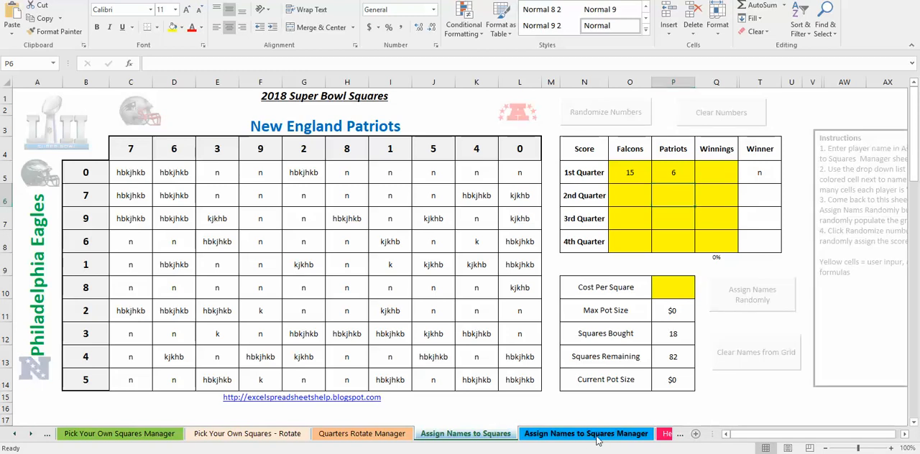
click(579, 434)
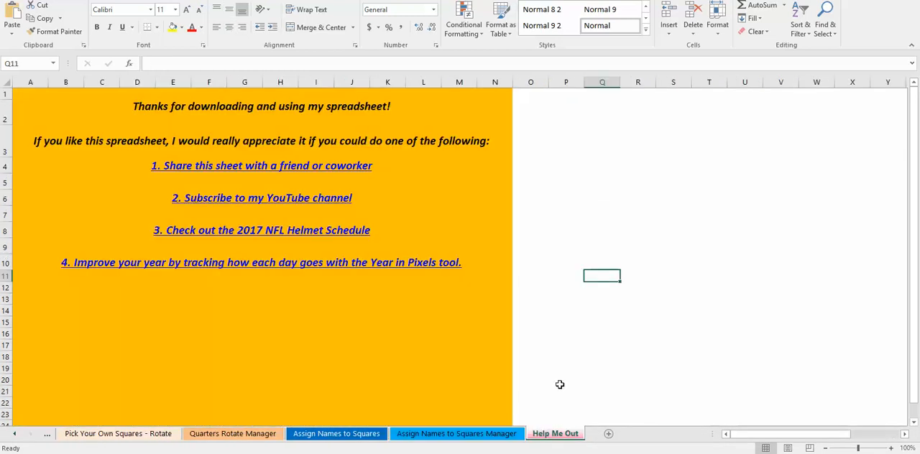
click(358, 435)
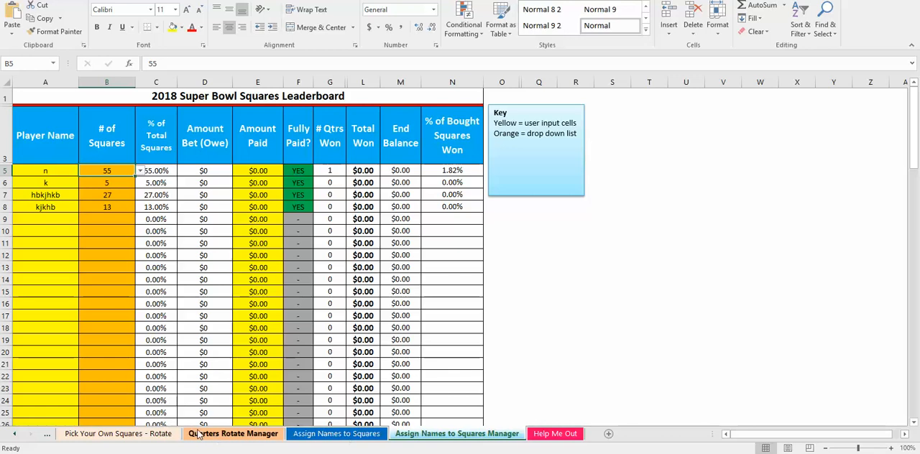
click(12, 435)
click(12, 434)
click(12, 435)
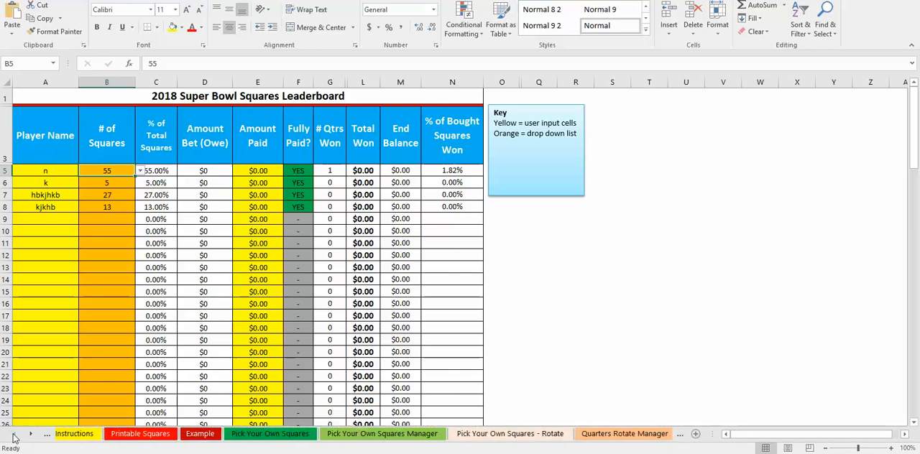